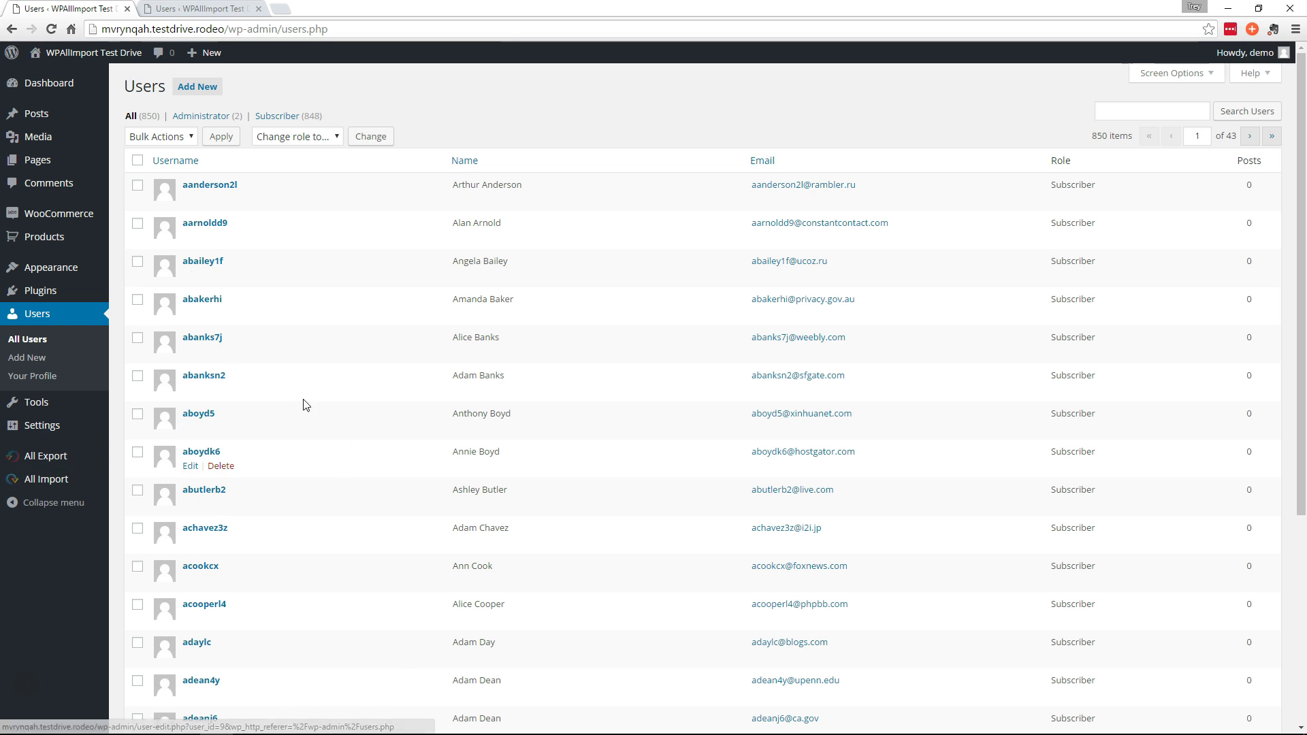
Open the first subscriber's profile on the source site and generate a new strong password
key(ctrl+Tab)
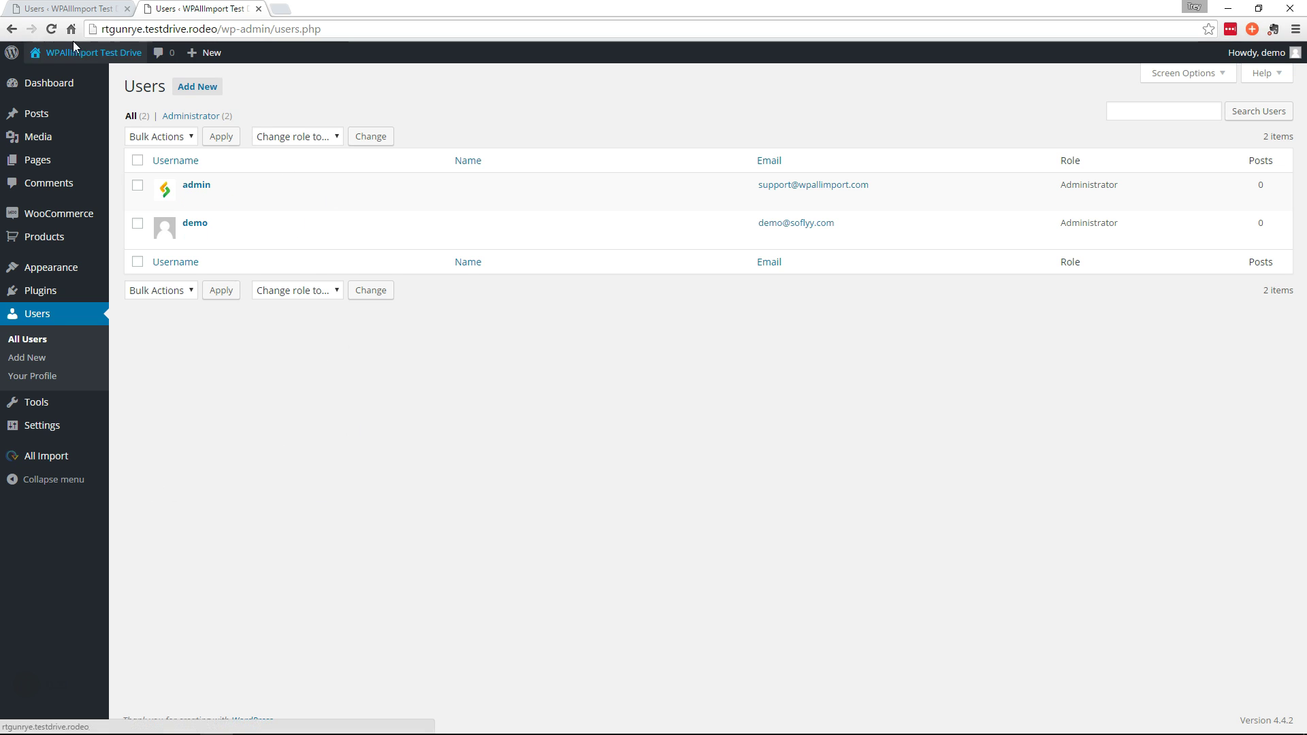
click(68, 8)
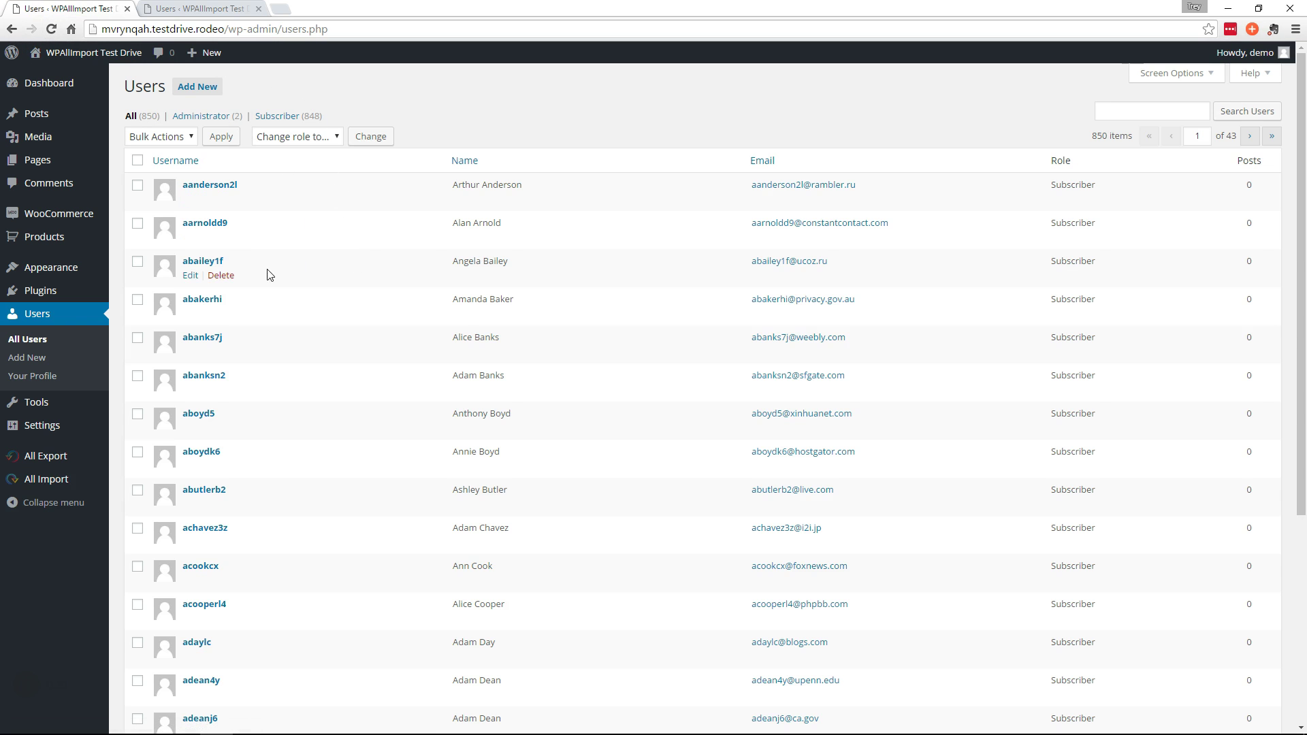
click(197, 186)
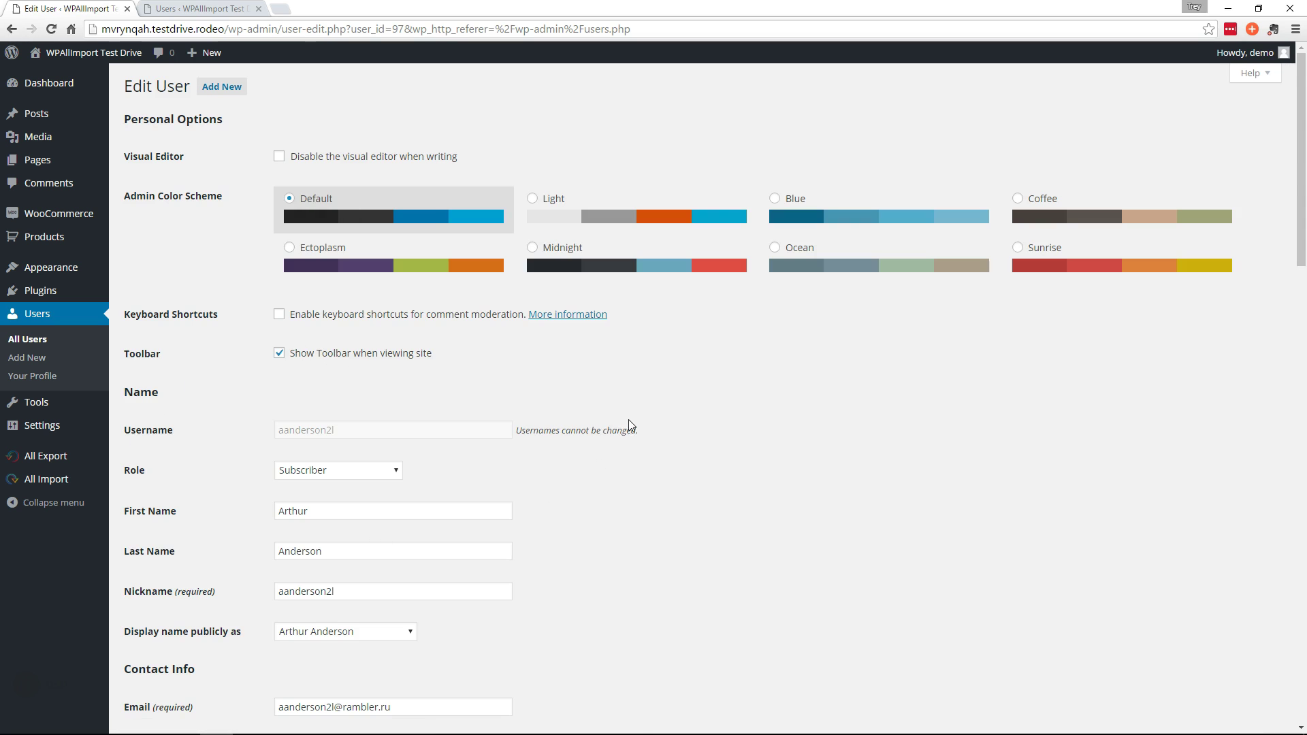
scroll(627, 419, down, 7)
scroll(518, 368, up, 3)
scroll(665, 365, down, 8)
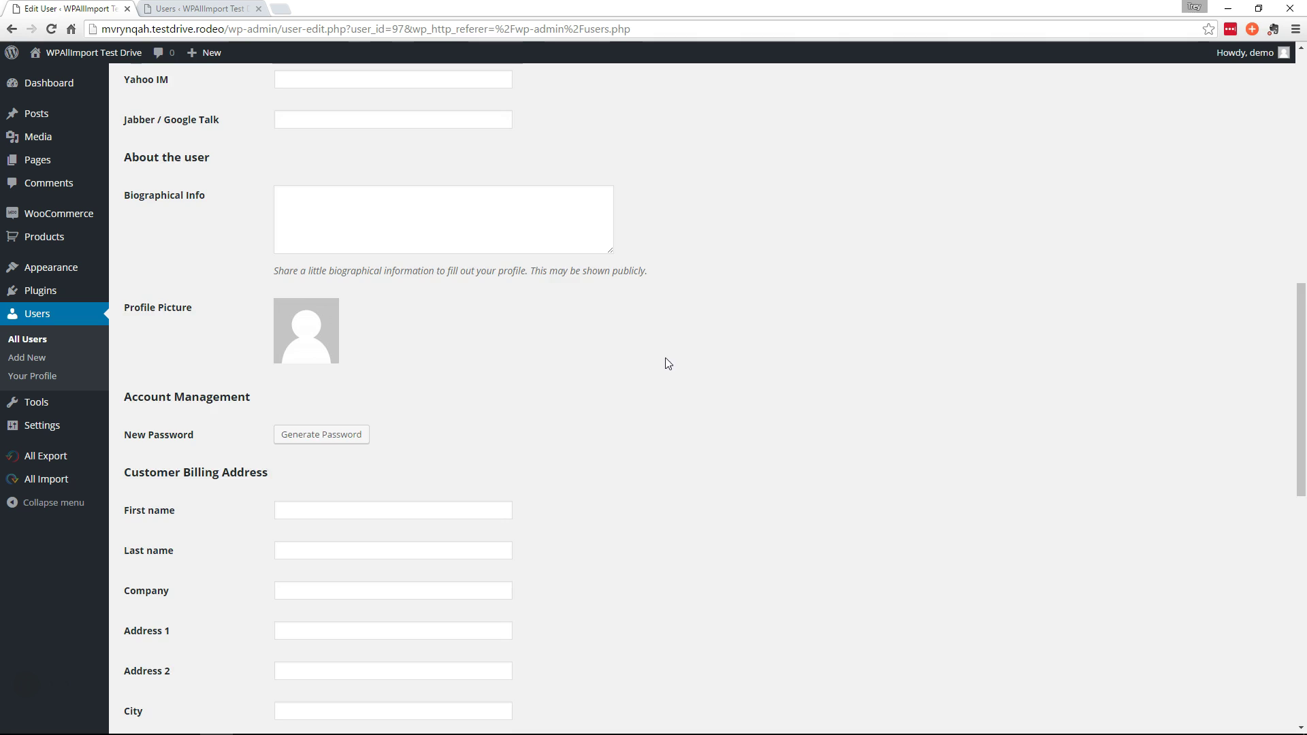
click(331, 304)
key(ctrl+c)
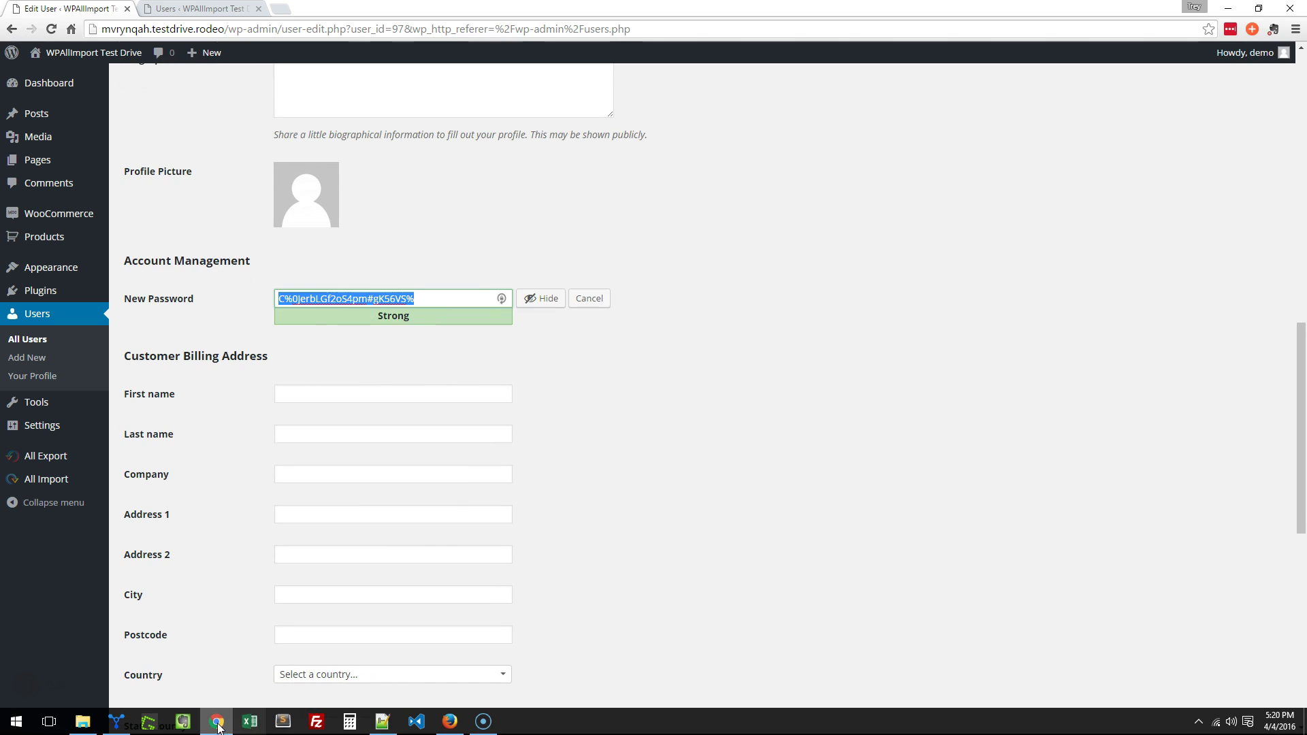
Copy the generated password and the user's nickname into the Notepad++ notes
click(382, 721)
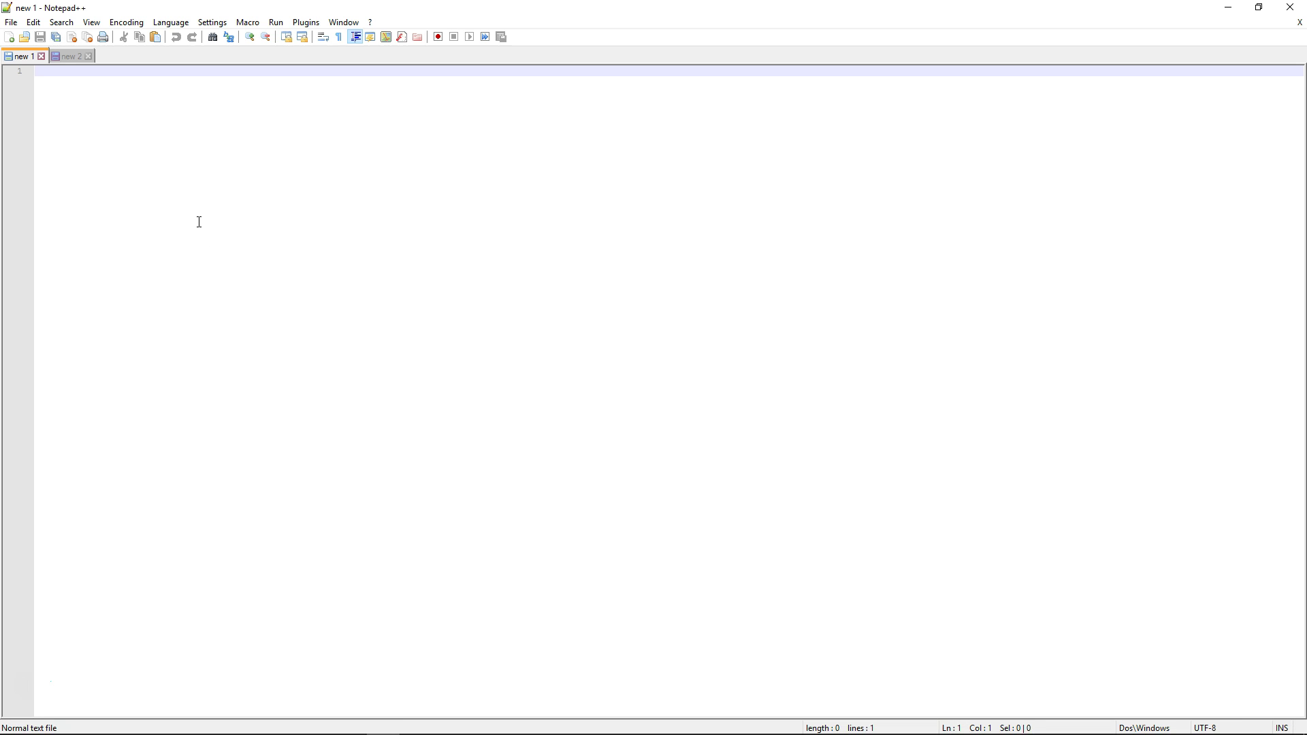
key(ctrl+v)
key(Return)
key(Return)
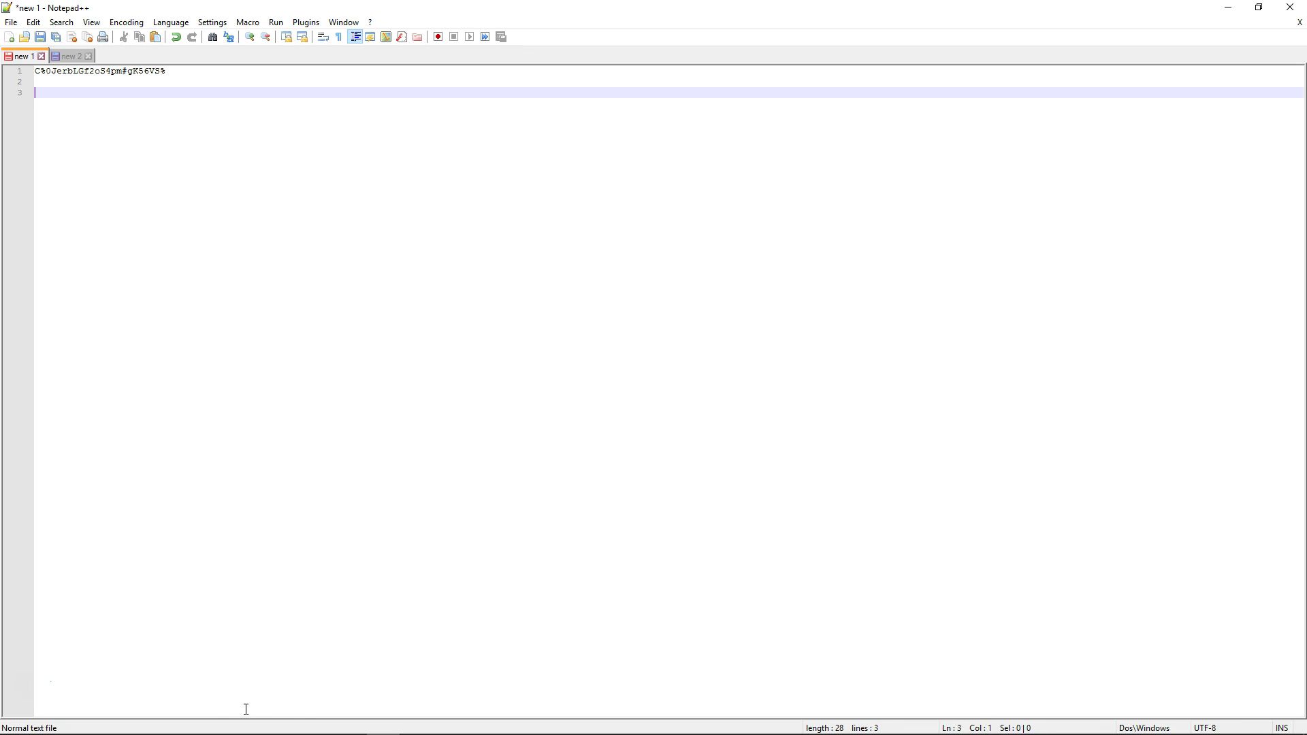
click(216, 720)
scroll(452, 371, up, 15)
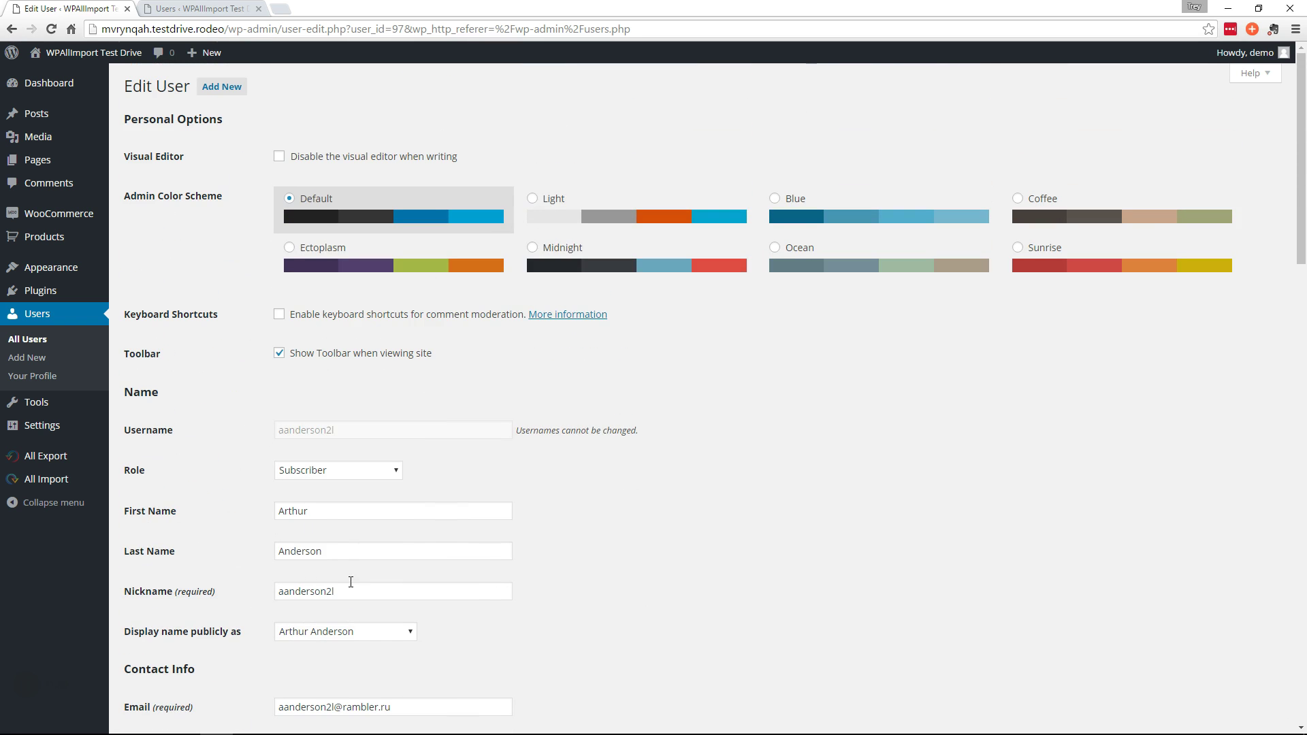
drag(350, 590, 248, 598)
scroll(368, 554, down, 3)
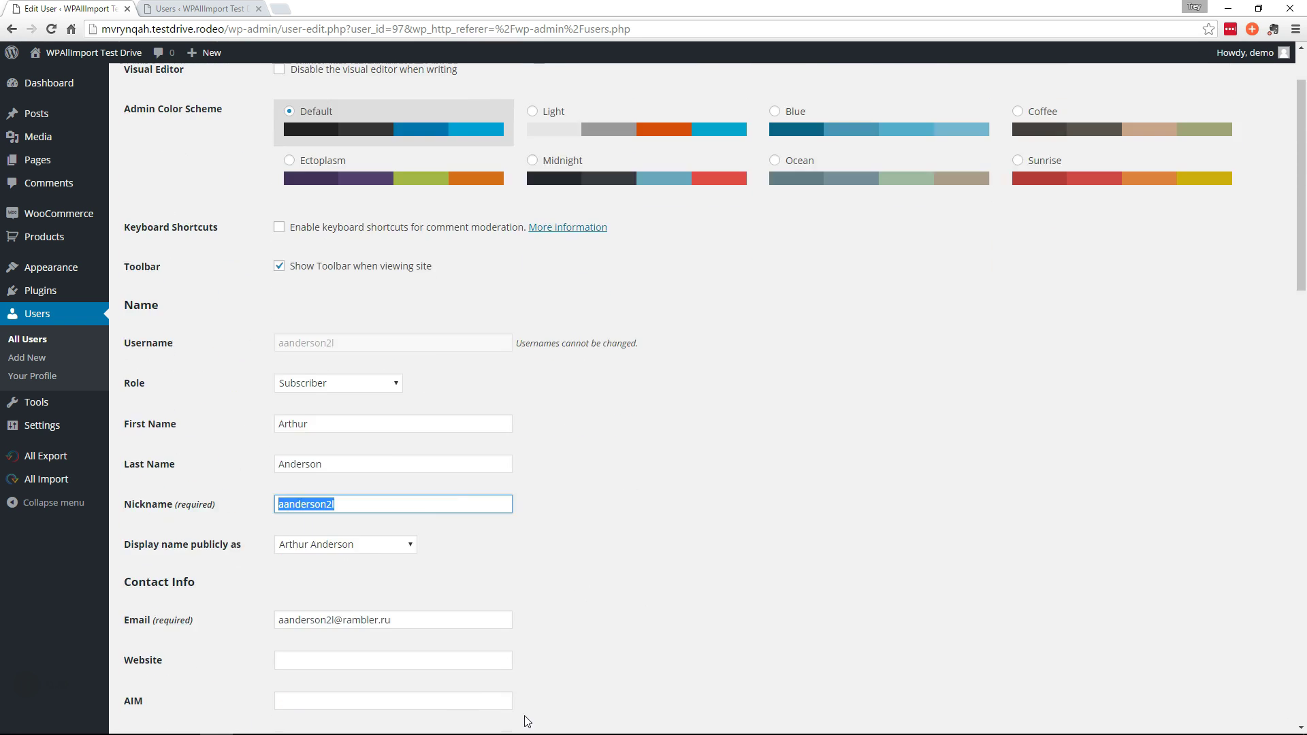
click(382, 720)
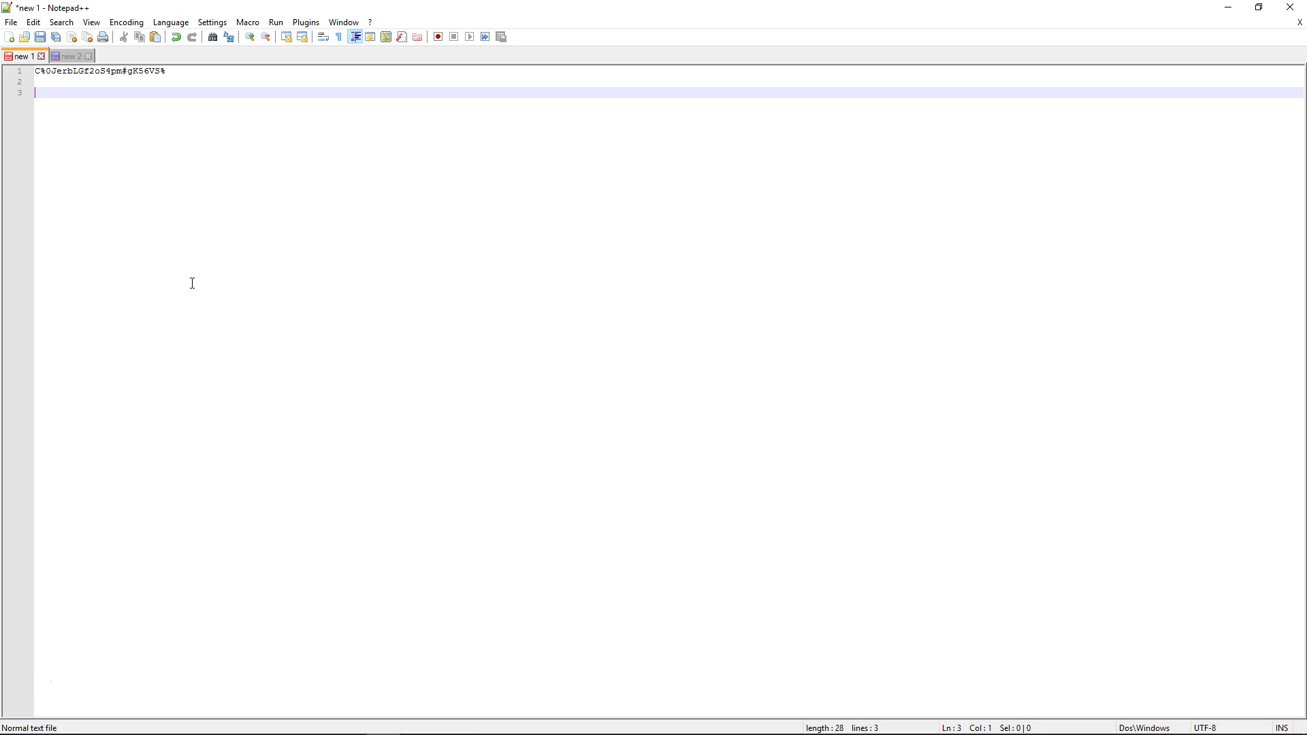
Save the subscriber with the new password so the page confirms 'User updated.'
click(216, 723)
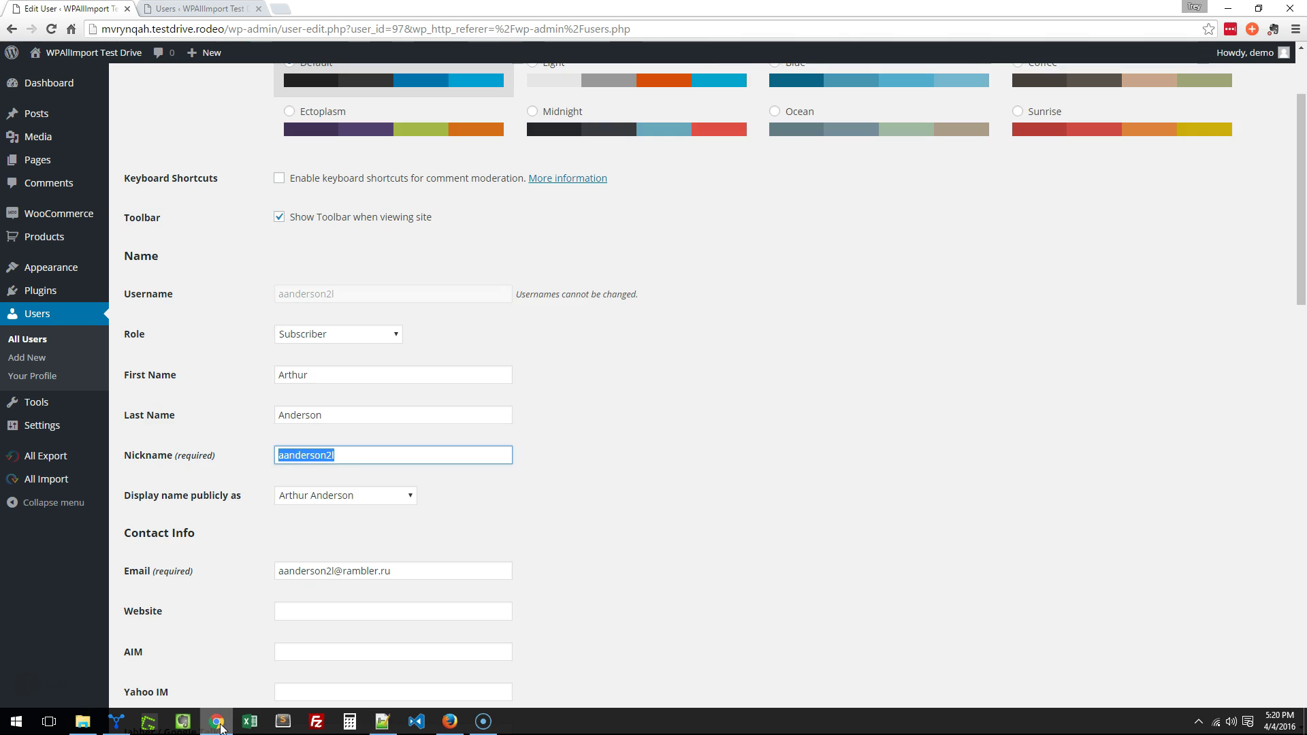
scroll(316, 610, down, 18)
scroll(251, 531, down, 2)
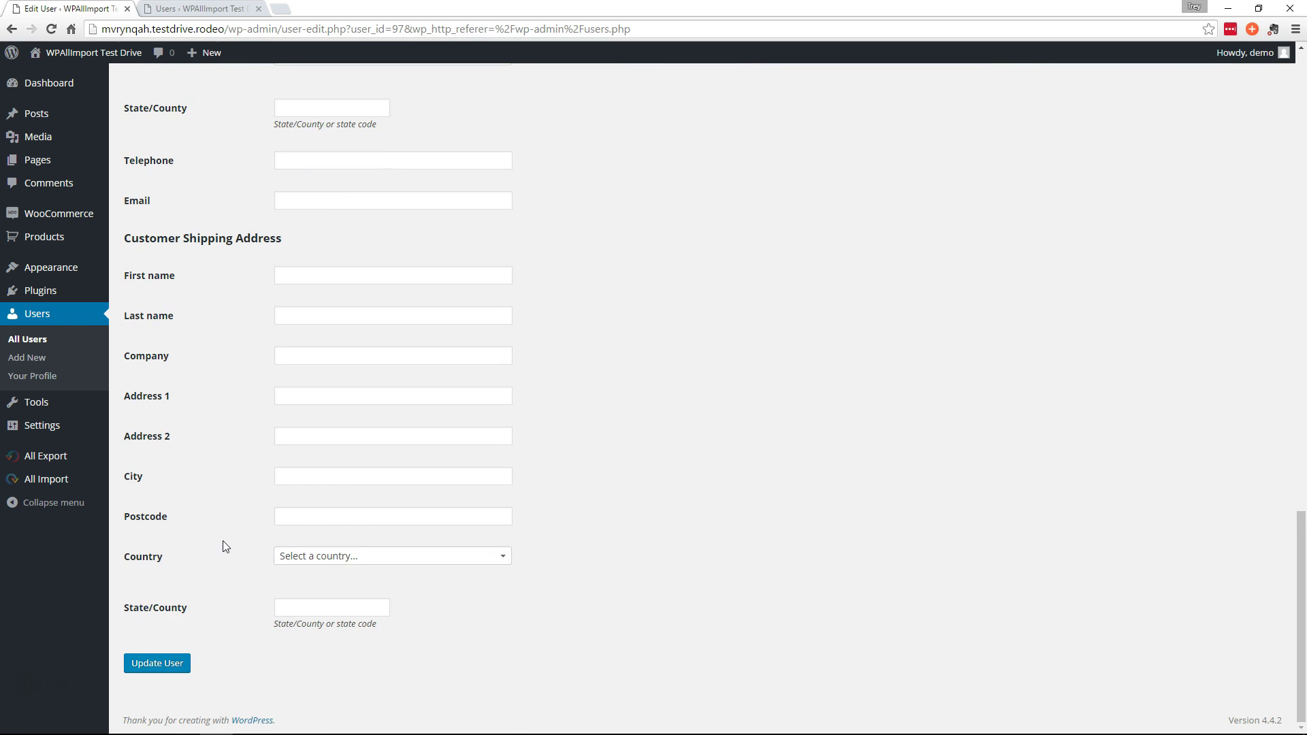
click(152, 665)
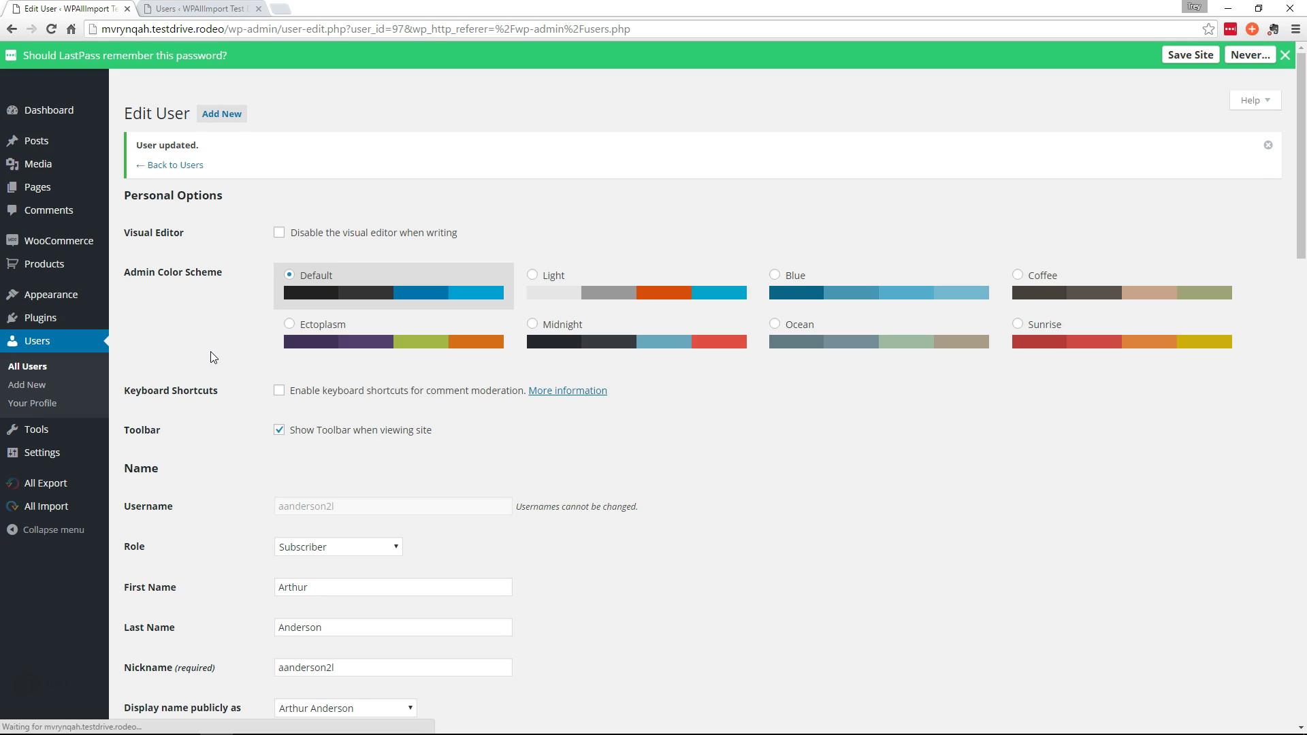
Dismiss the password-save prompt and start a new WP All Export of Users
click(1283, 56)
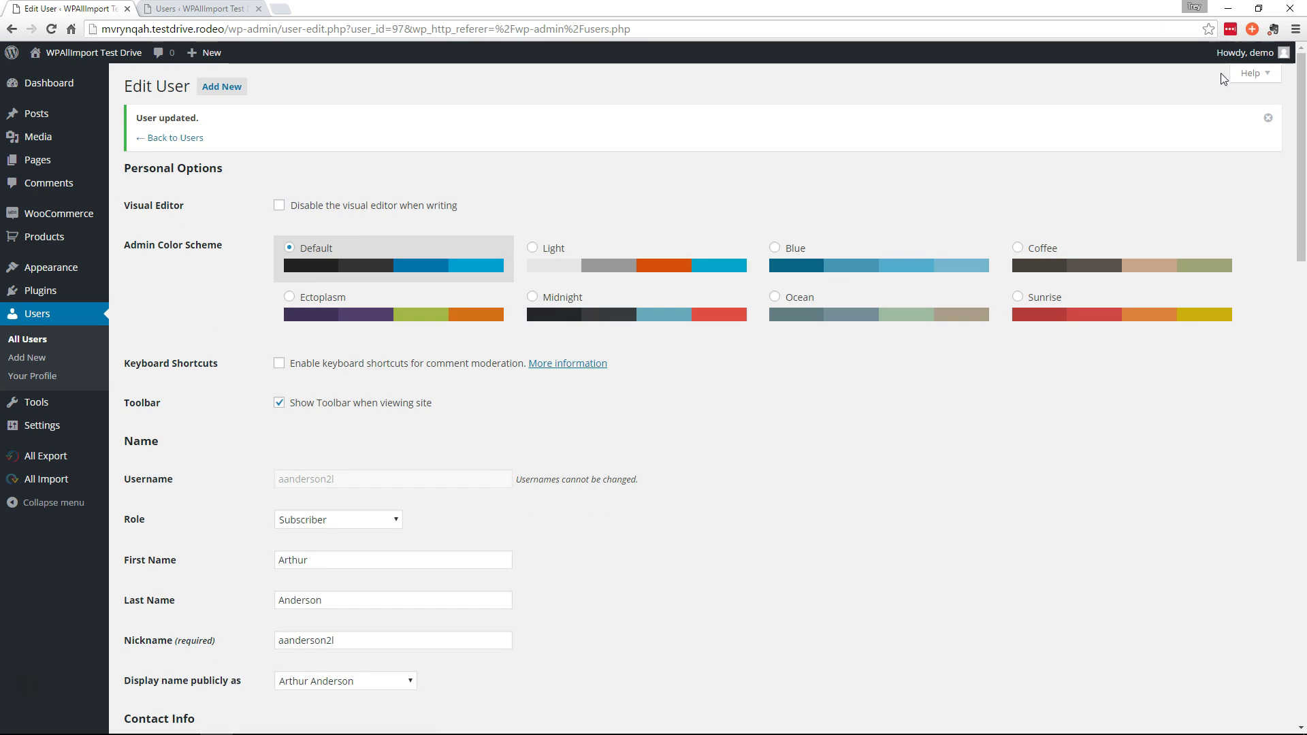
mouse_move(40, 456)
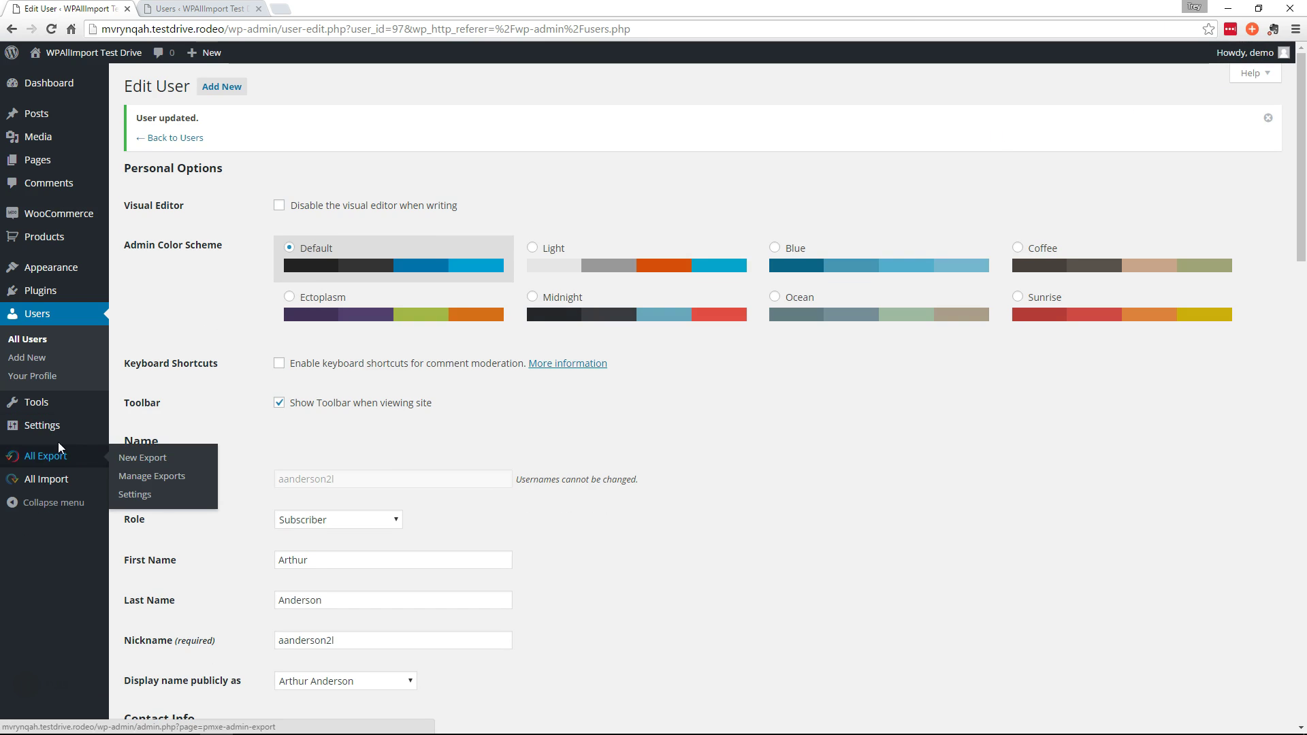
click(120, 463)
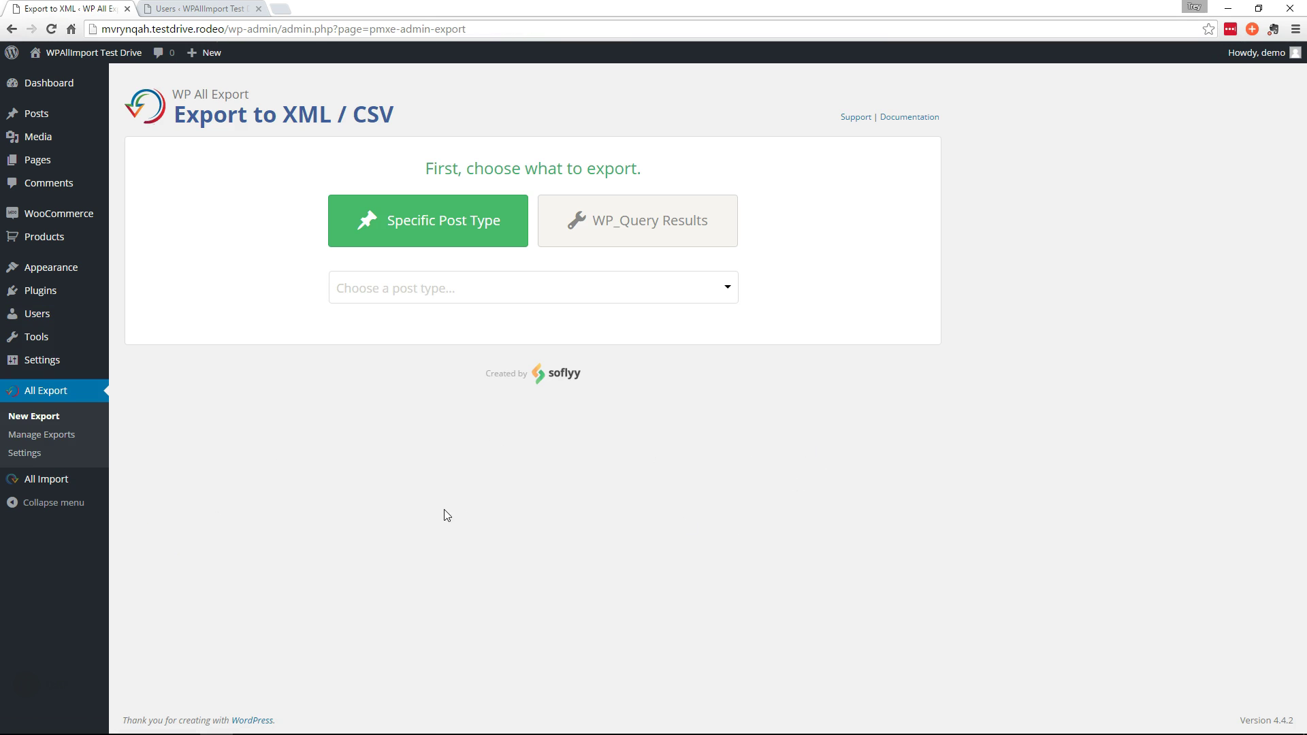
click(421, 278)
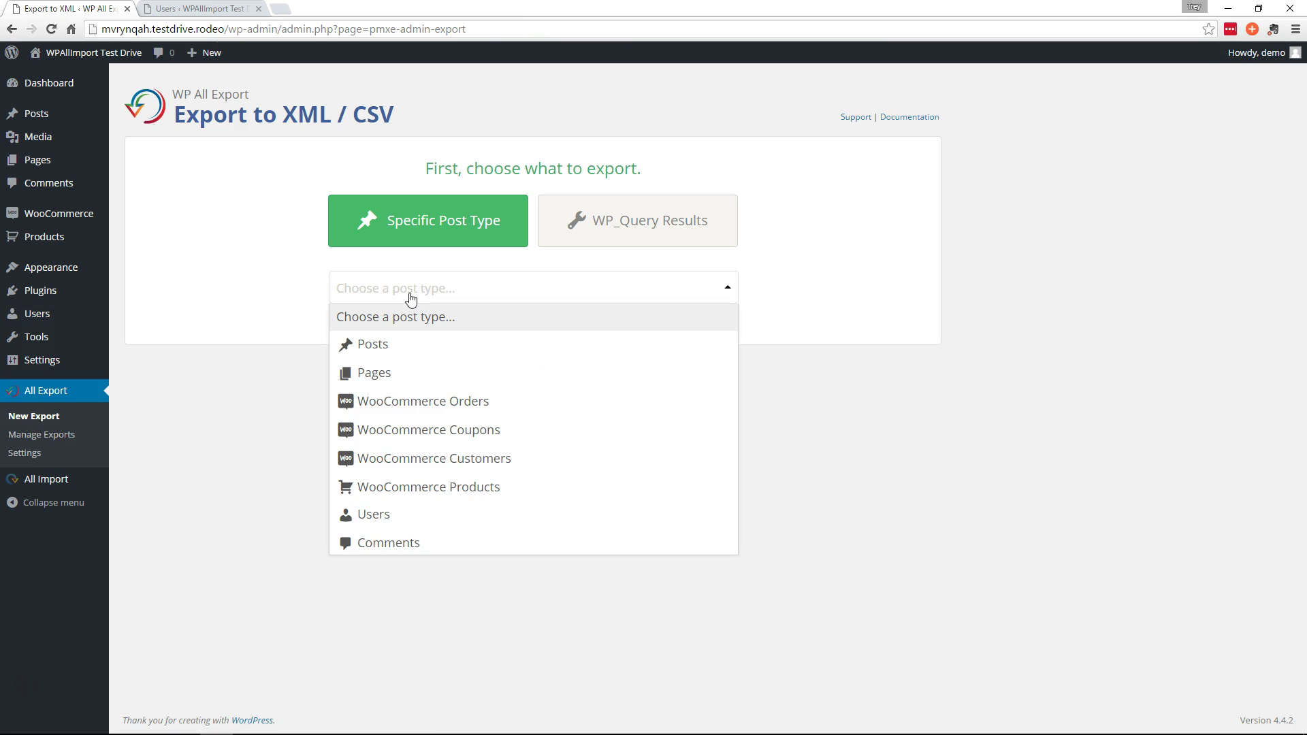
click(373, 518)
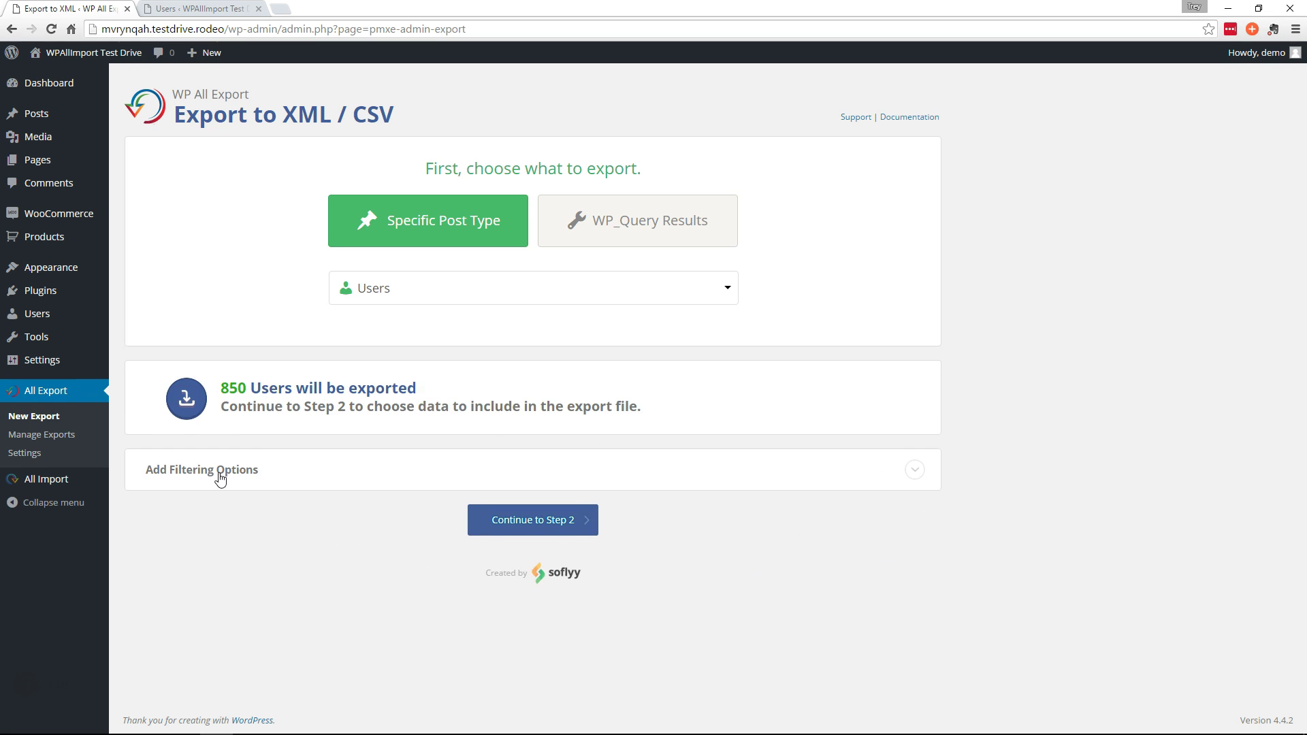
Add a filter rule 'User Role doesn't contain administrator', leaving 848 users, and continue
click(219, 475)
click(322, 524)
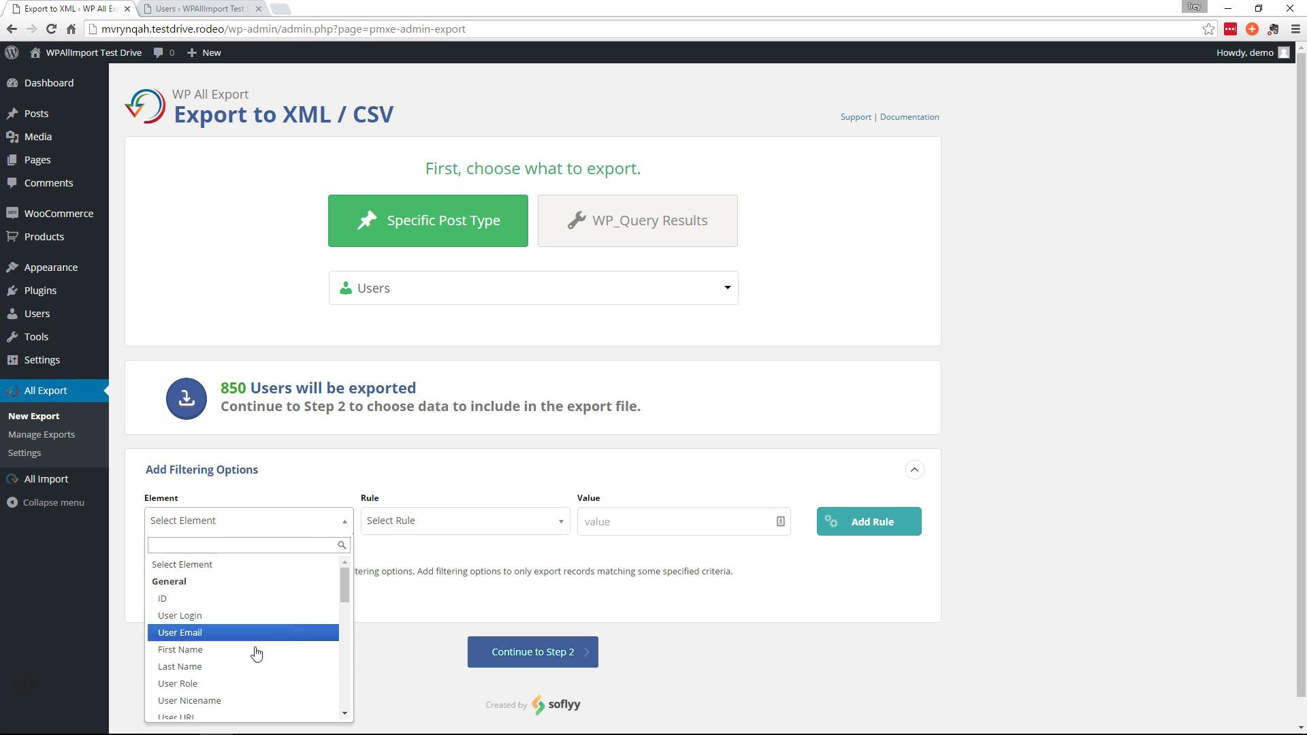
click(207, 684)
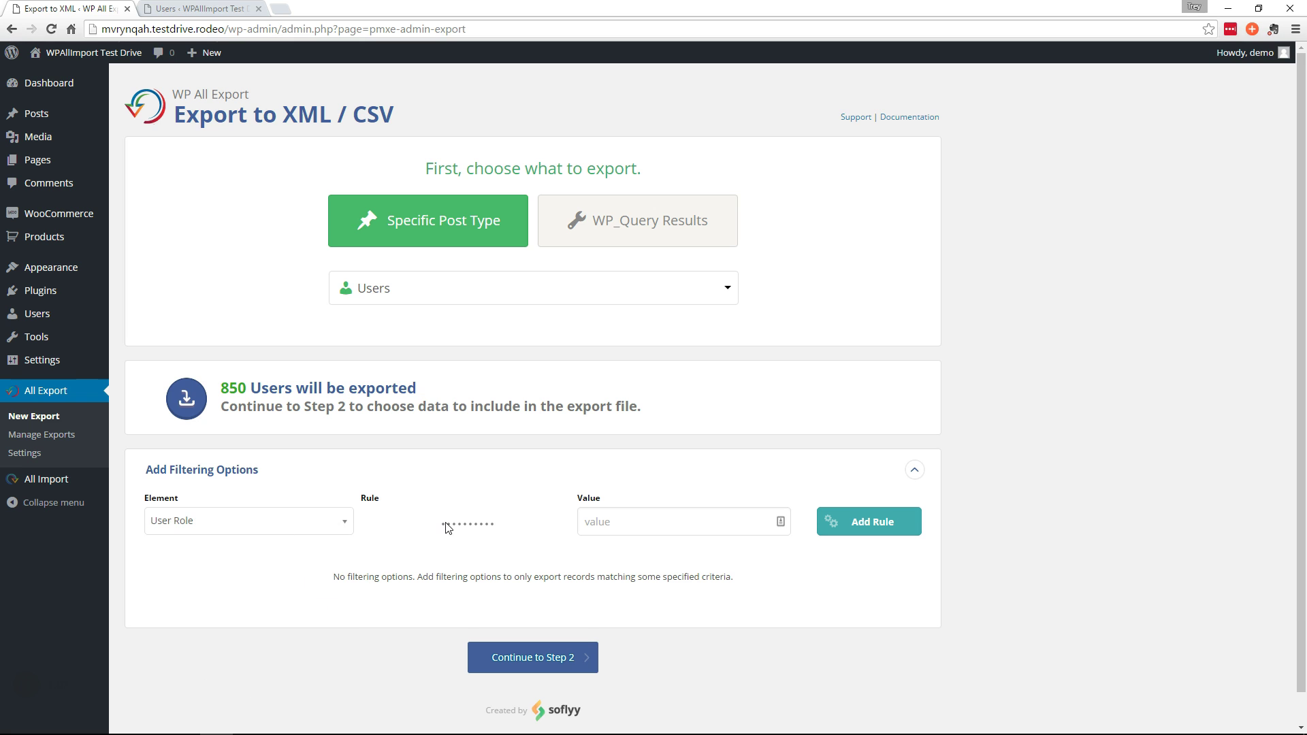
click(428, 529)
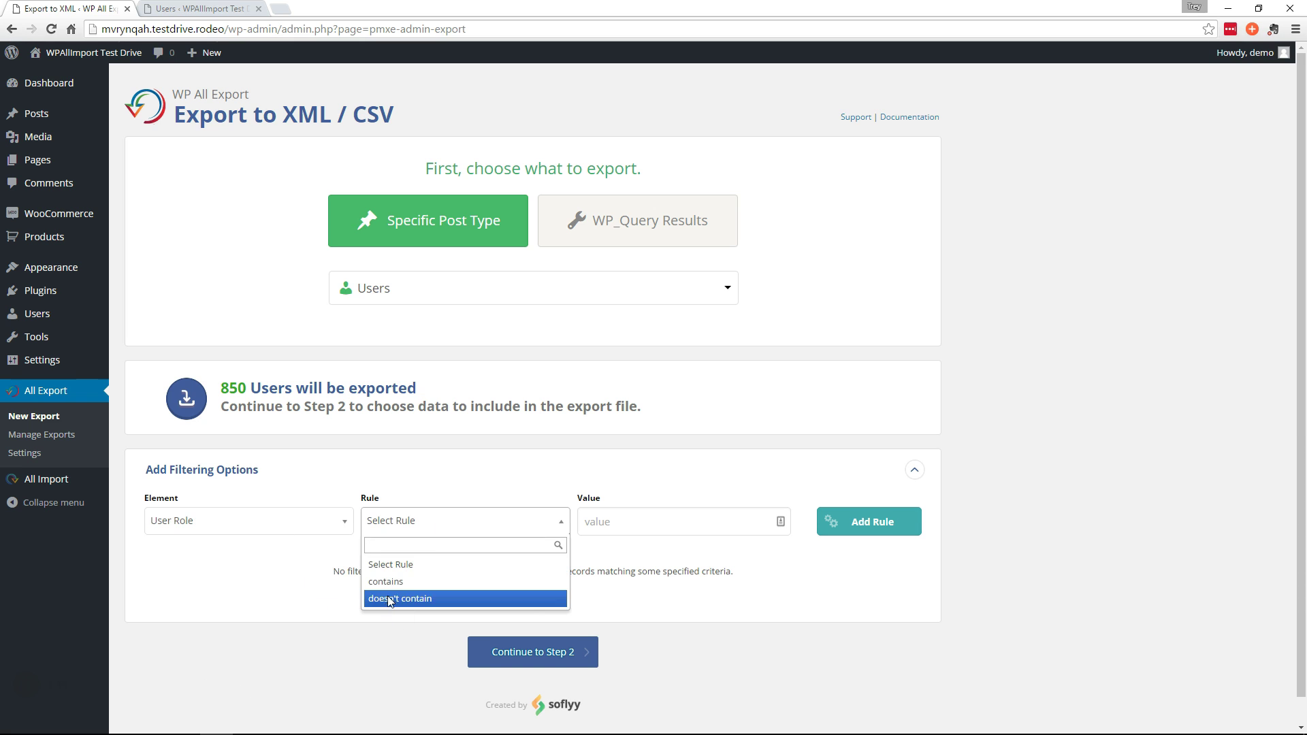
click(392, 600)
click(608, 528)
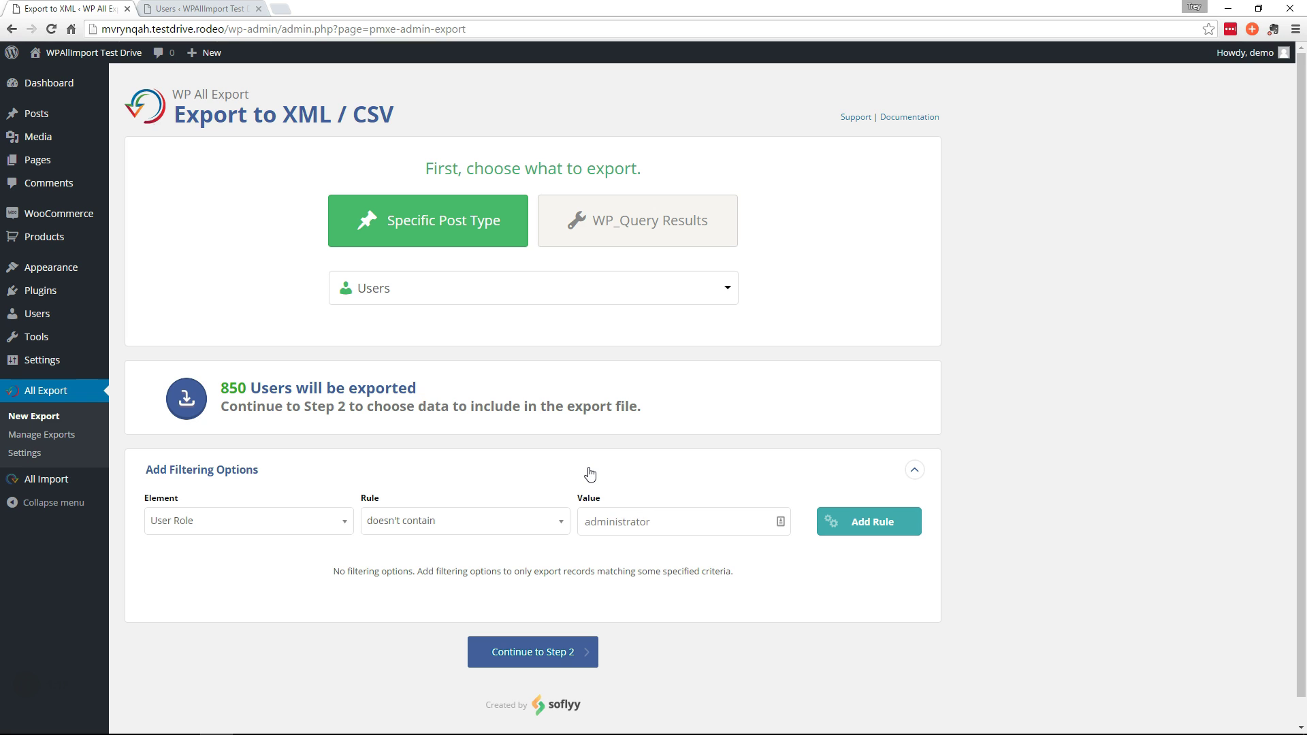
click(886, 524)
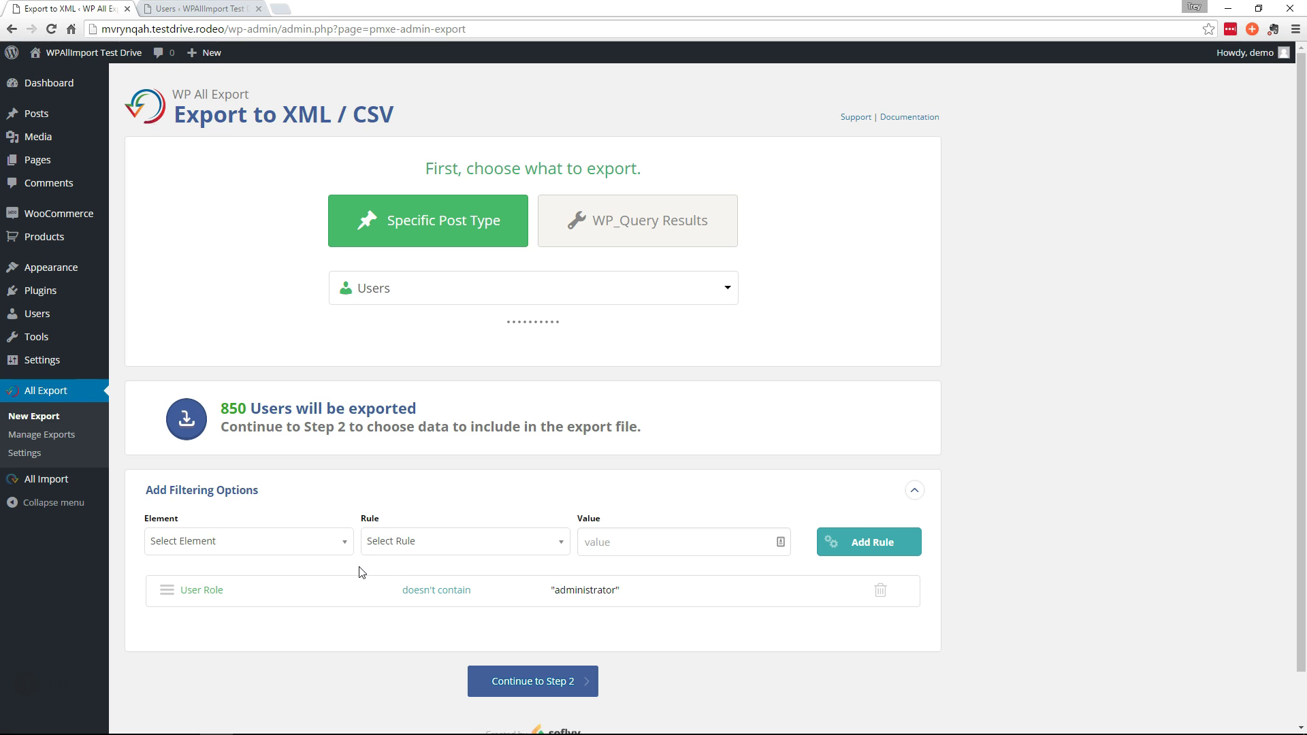
click(525, 664)
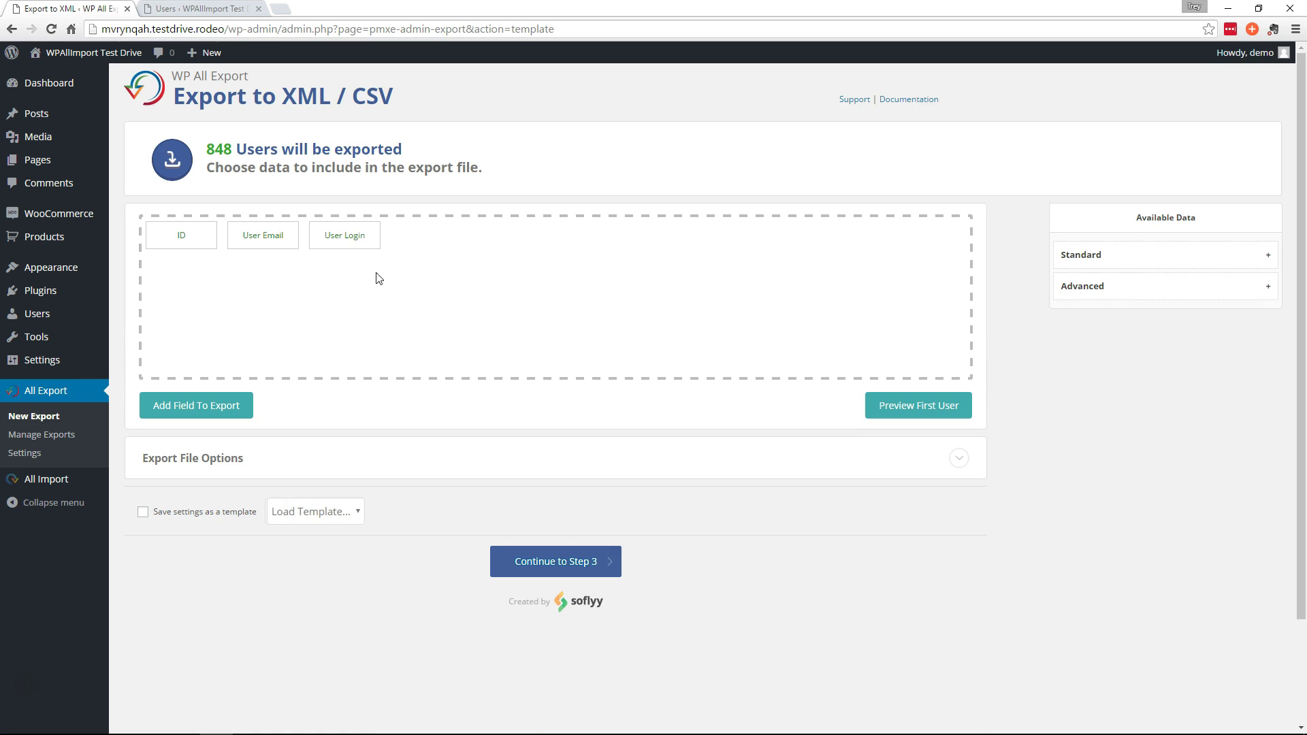
Add First Name, Last Name and user_pass to the export fields
click(1080, 255)
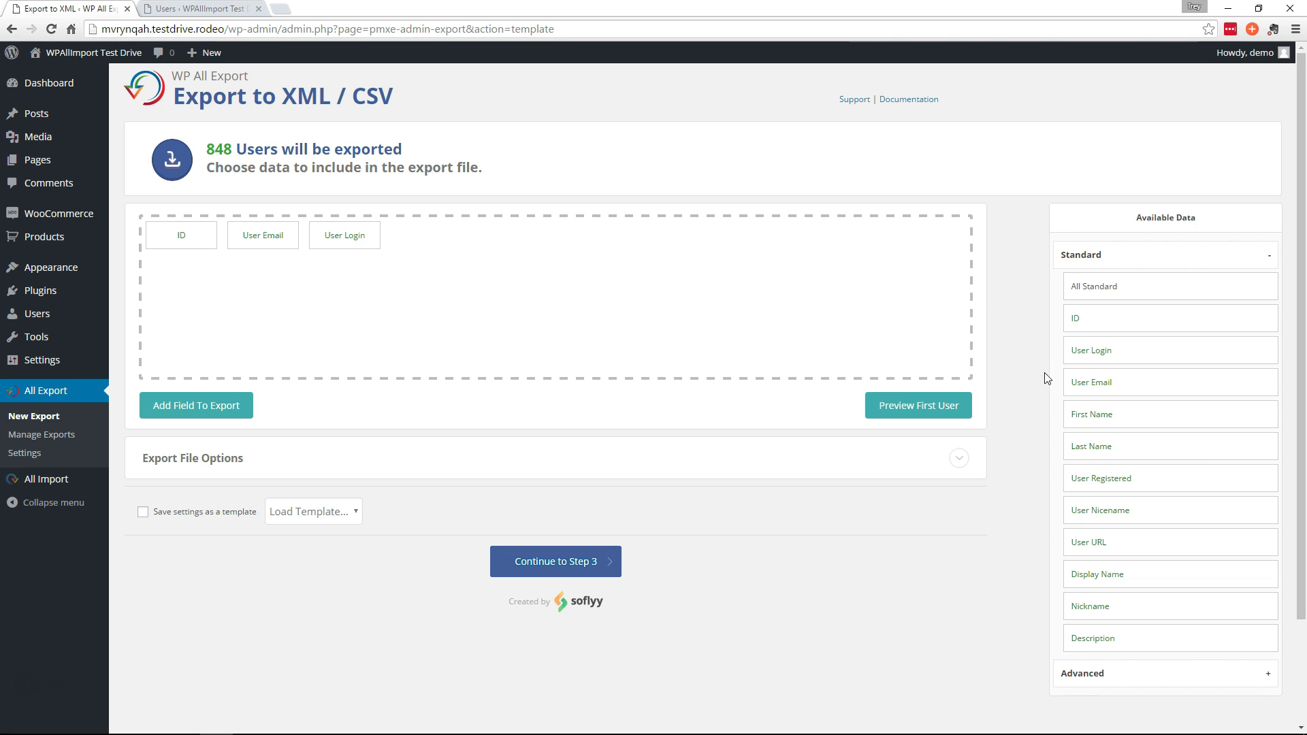
drag(1099, 404, 568, 264)
drag(1101, 456, 515, 244)
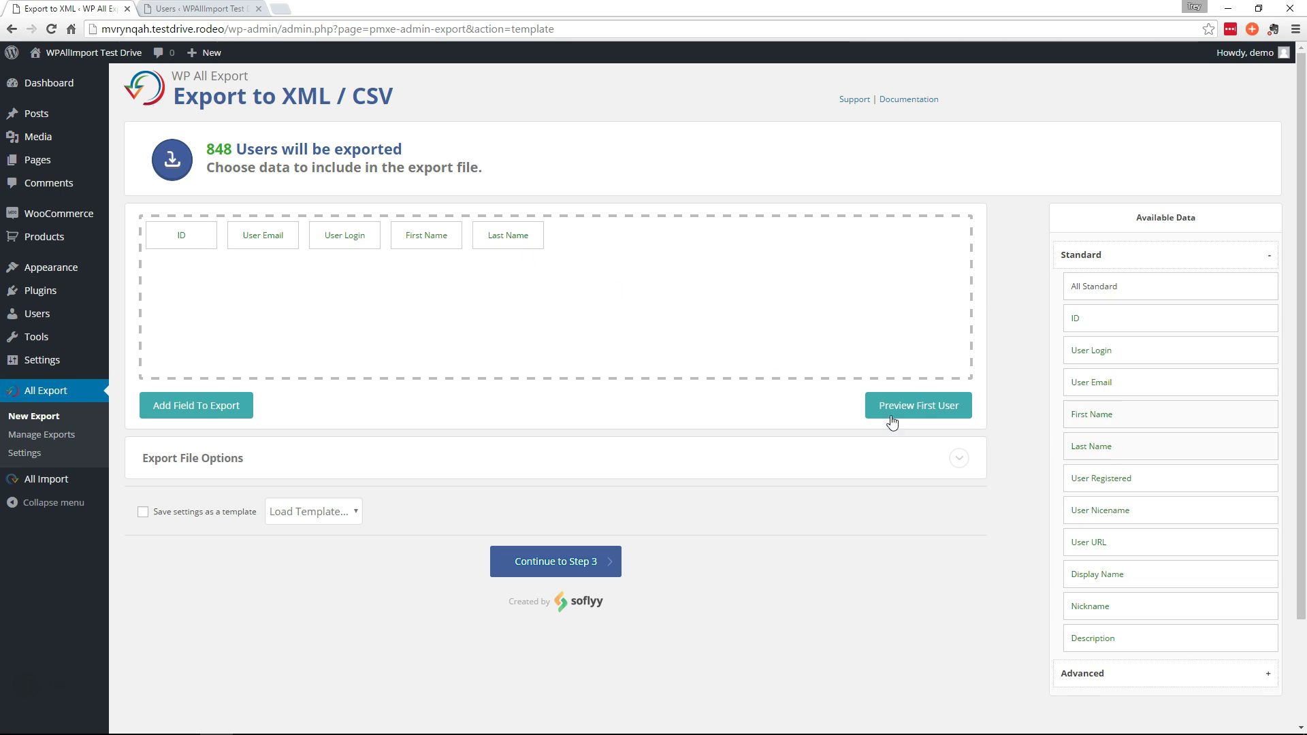
click(1096, 257)
click(1099, 292)
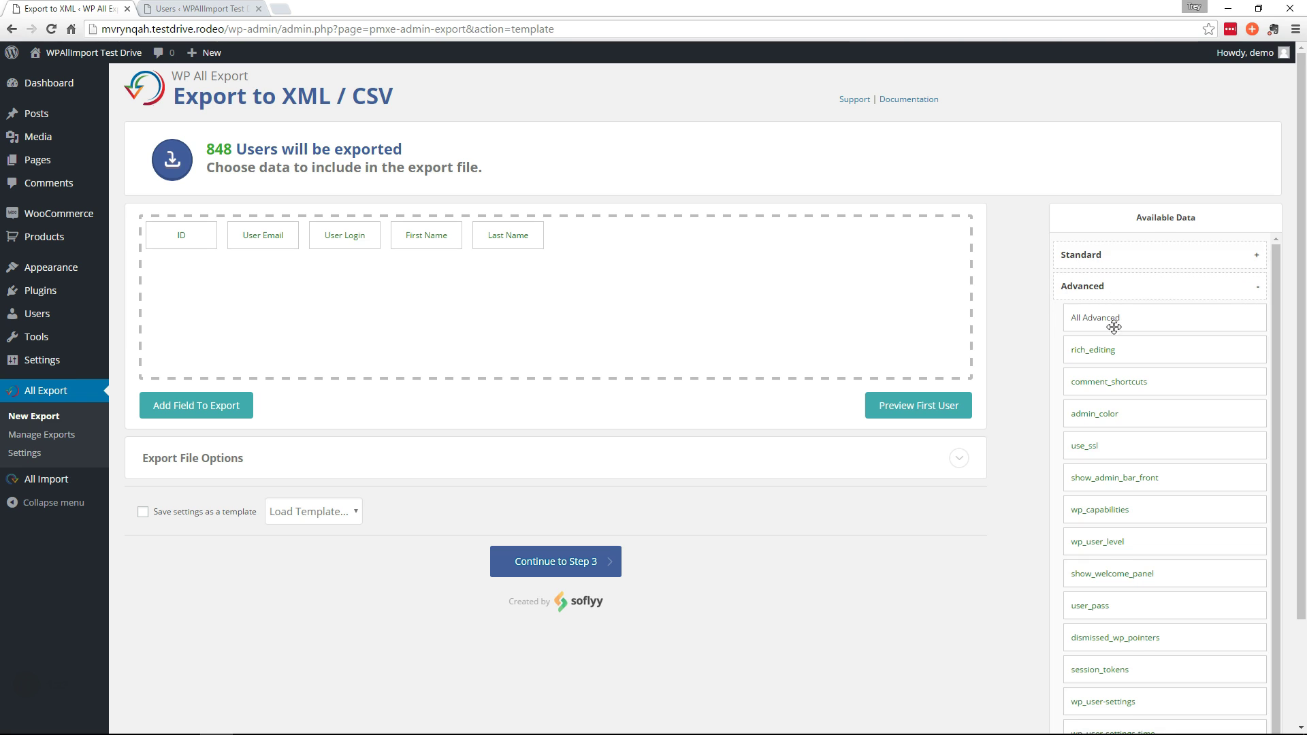
drag(1093, 590, 606, 256)
Preview the first user's exported data, then confirm and run the export
click(906, 414)
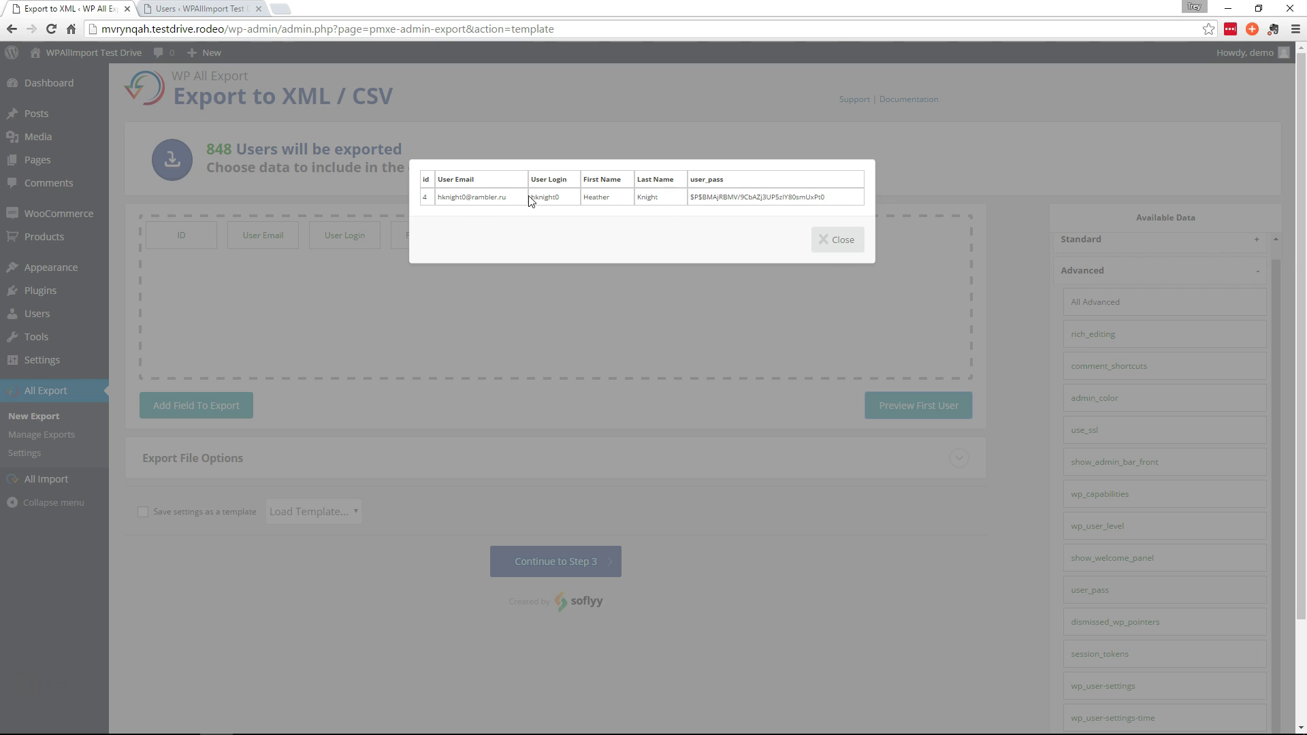
click(836, 248)
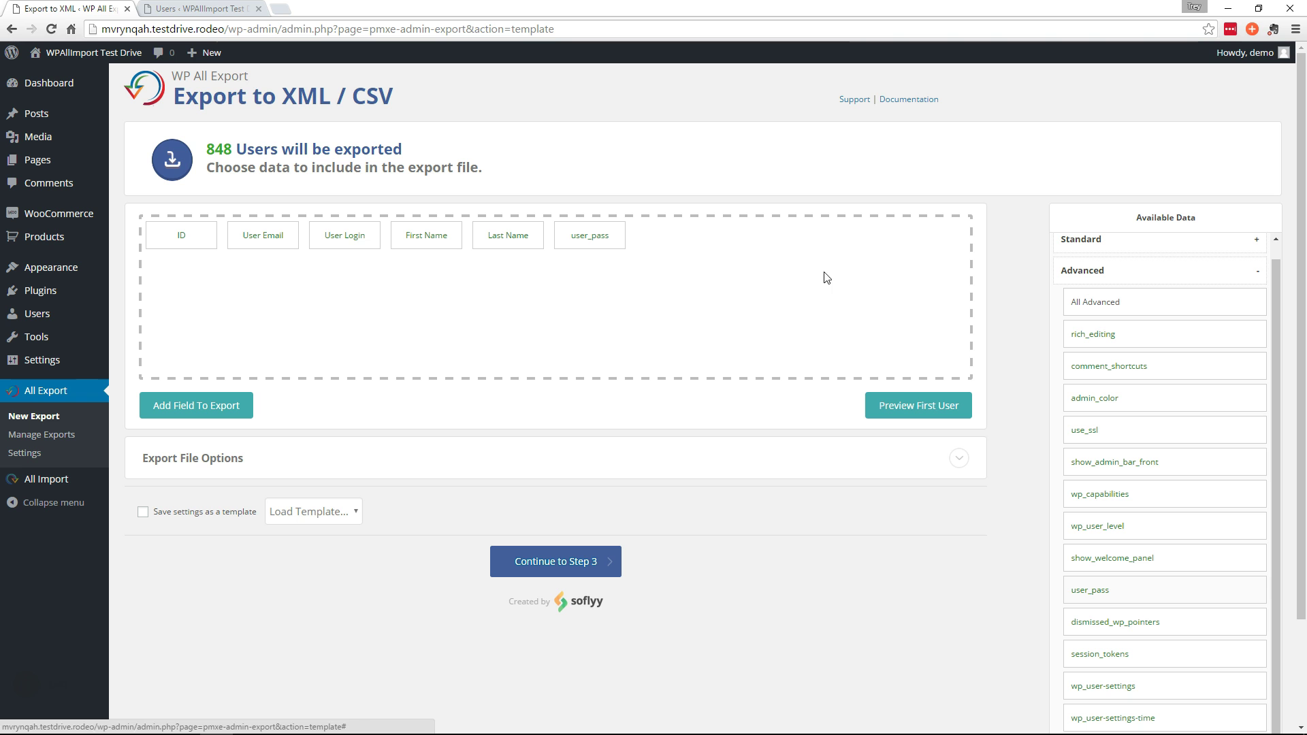
click(590, 566)
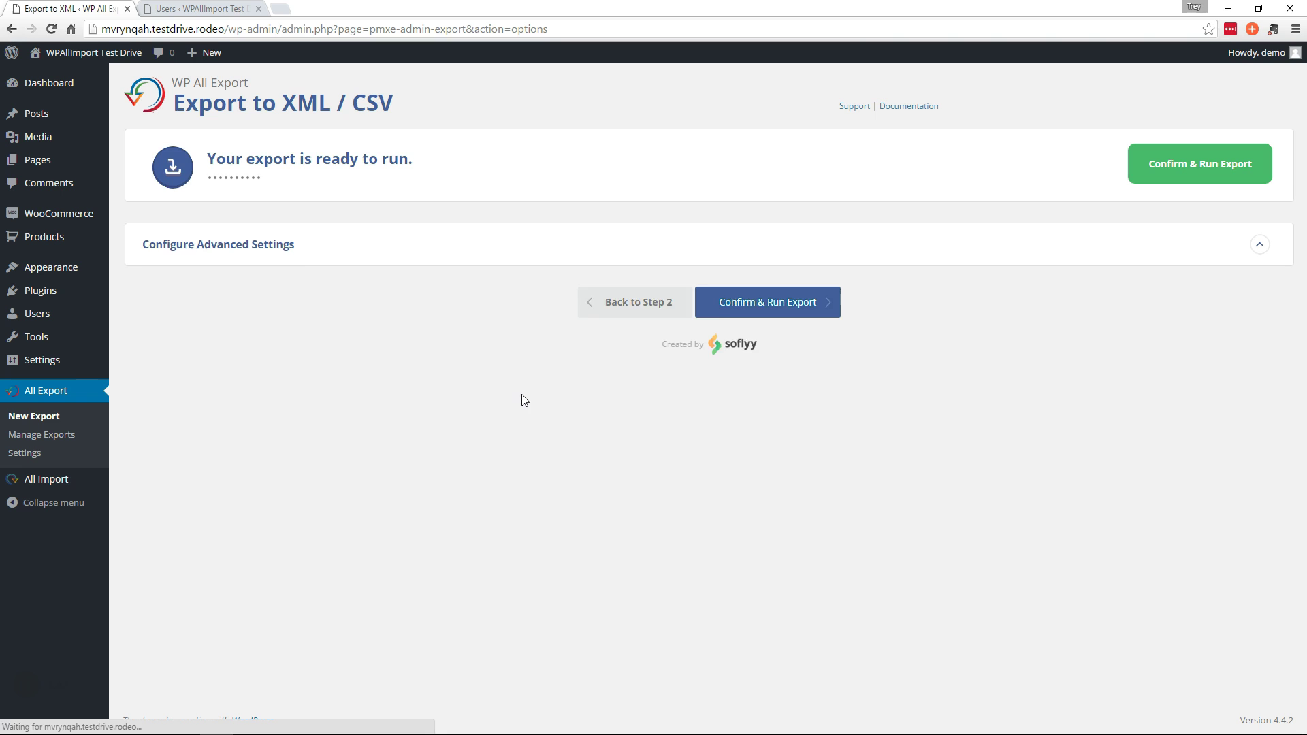
click(1207, 169)
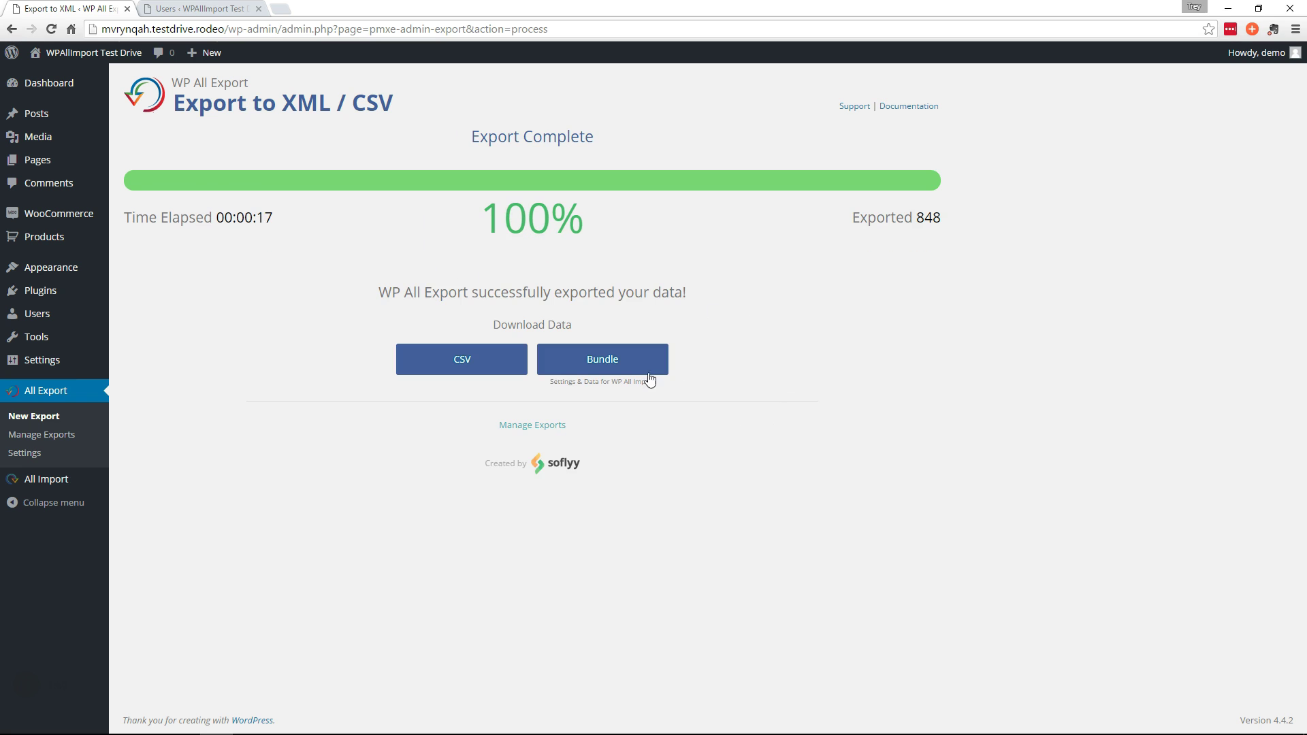
Download the finished 848-user export bundle zip and switch to the destination site's Users list
click(616, 367)
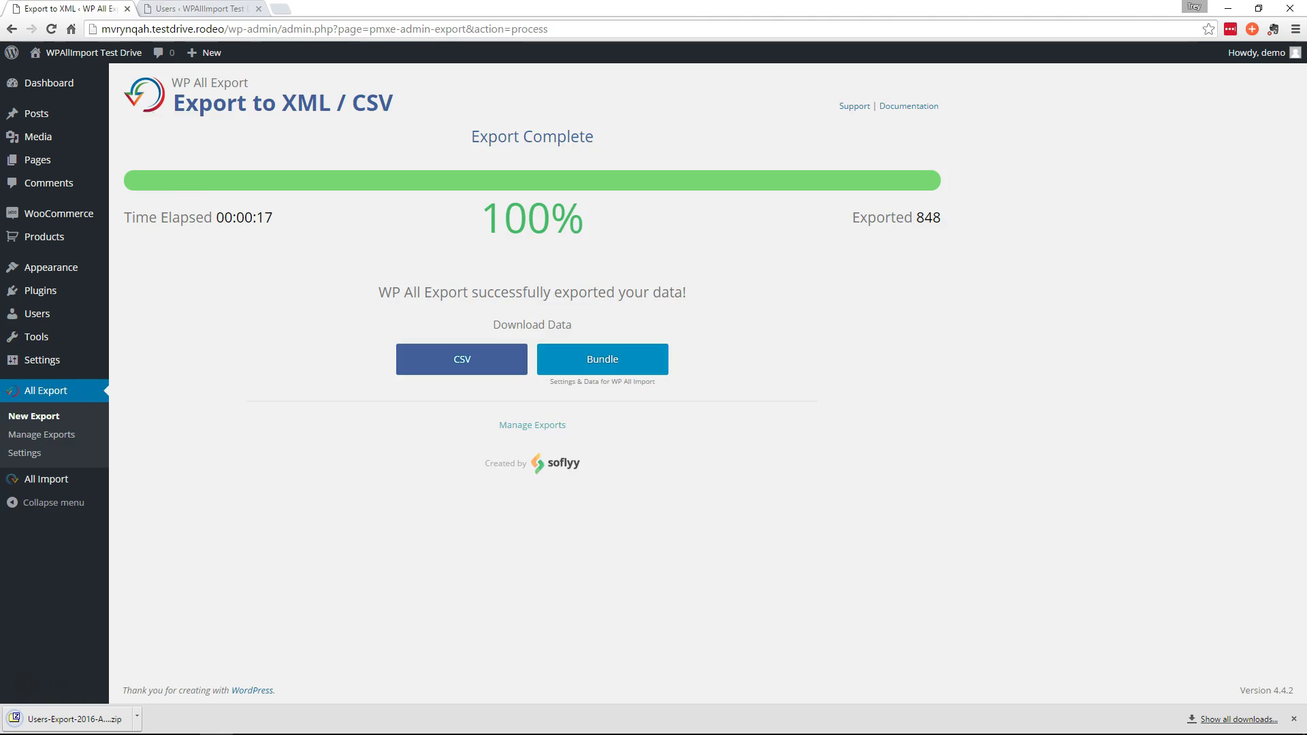
click(199, 8)
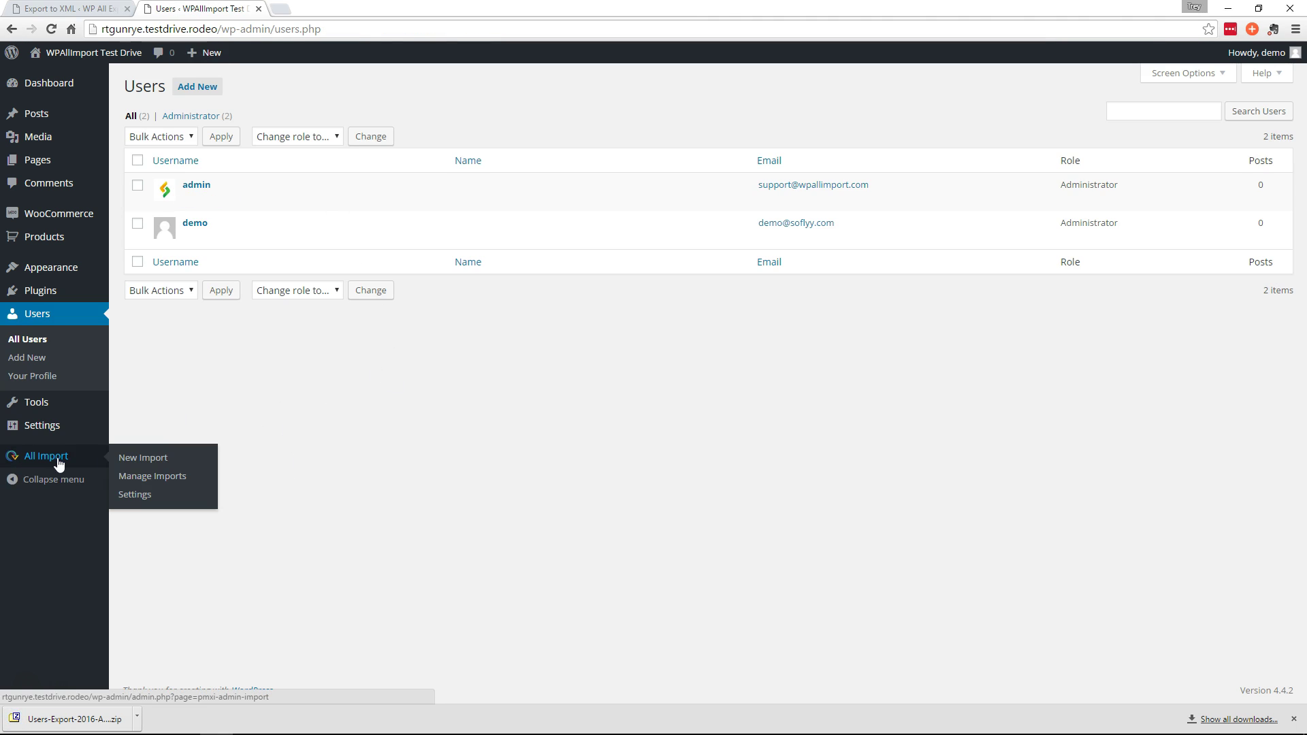
Upload the users export zip into a new WP All Import and preview its 848 records
click(145, 460)
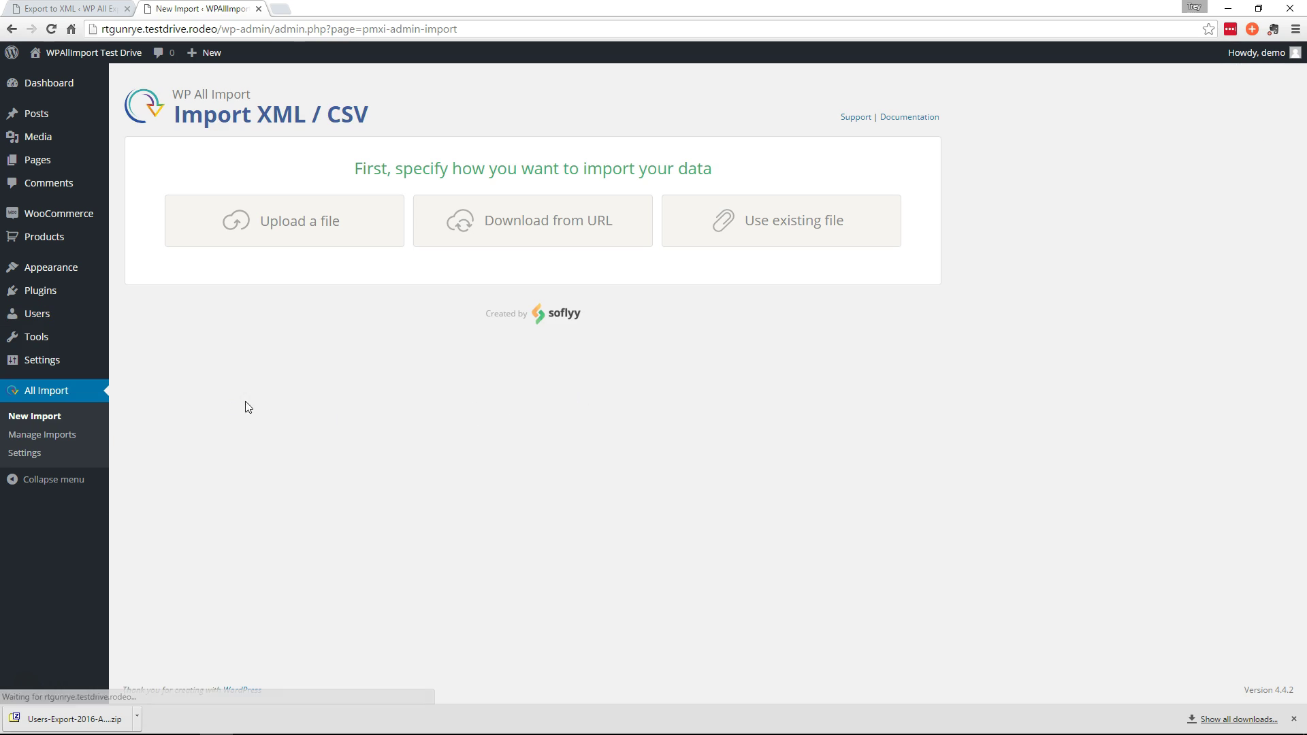
click(301, 227)
double_click(368, 195)
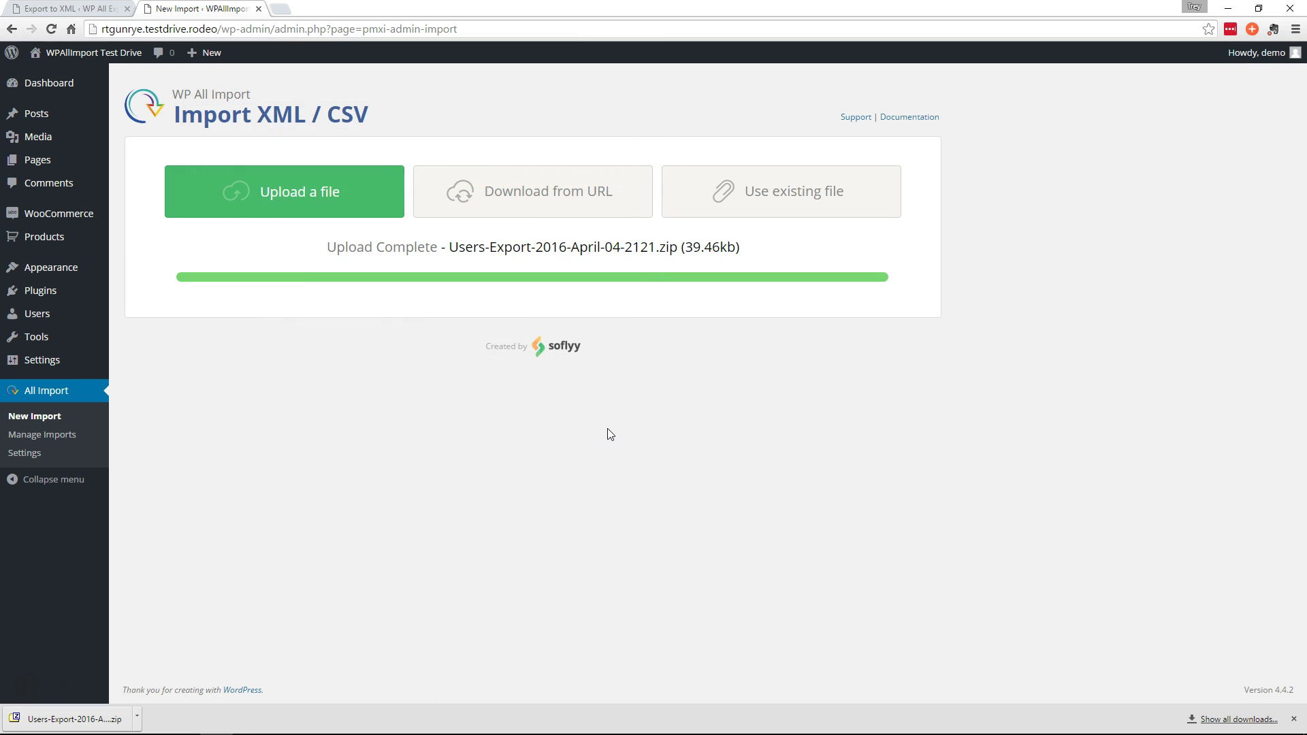
click(620, 532)
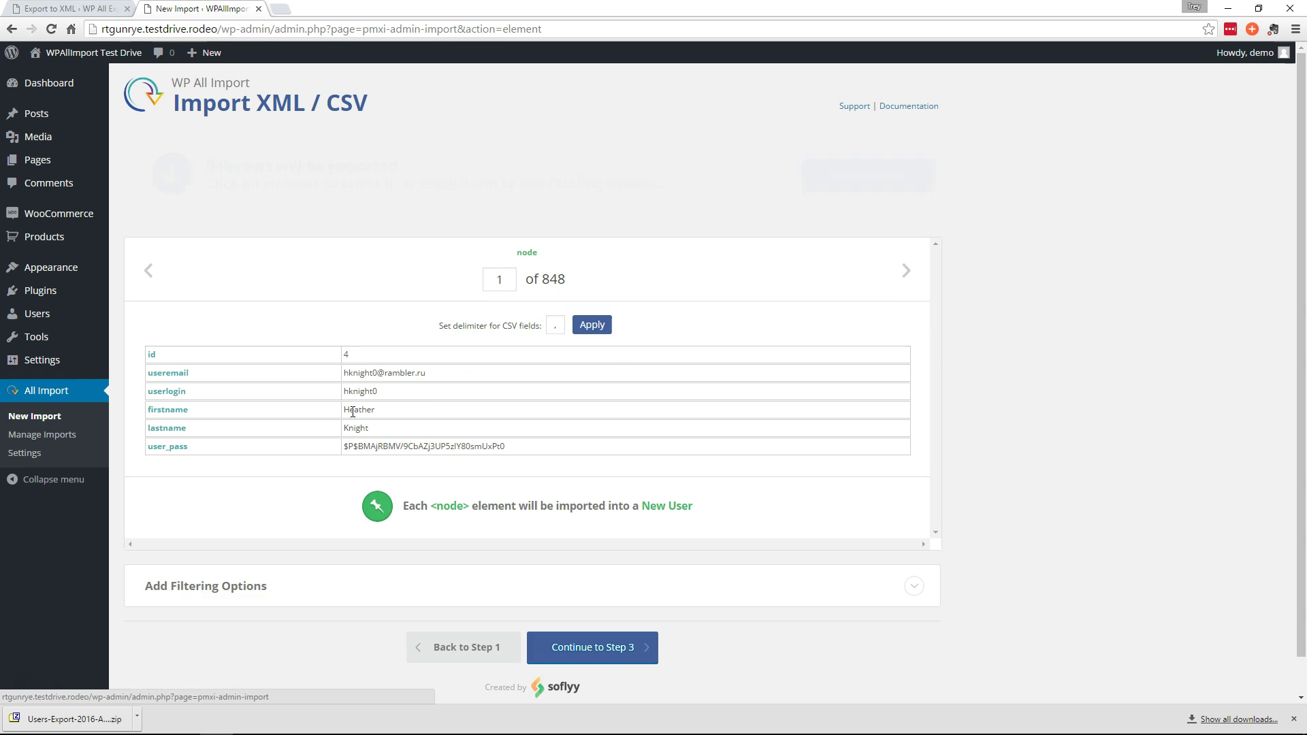
On the field mapping step, clear the Password field's mapping
click(882, 185)
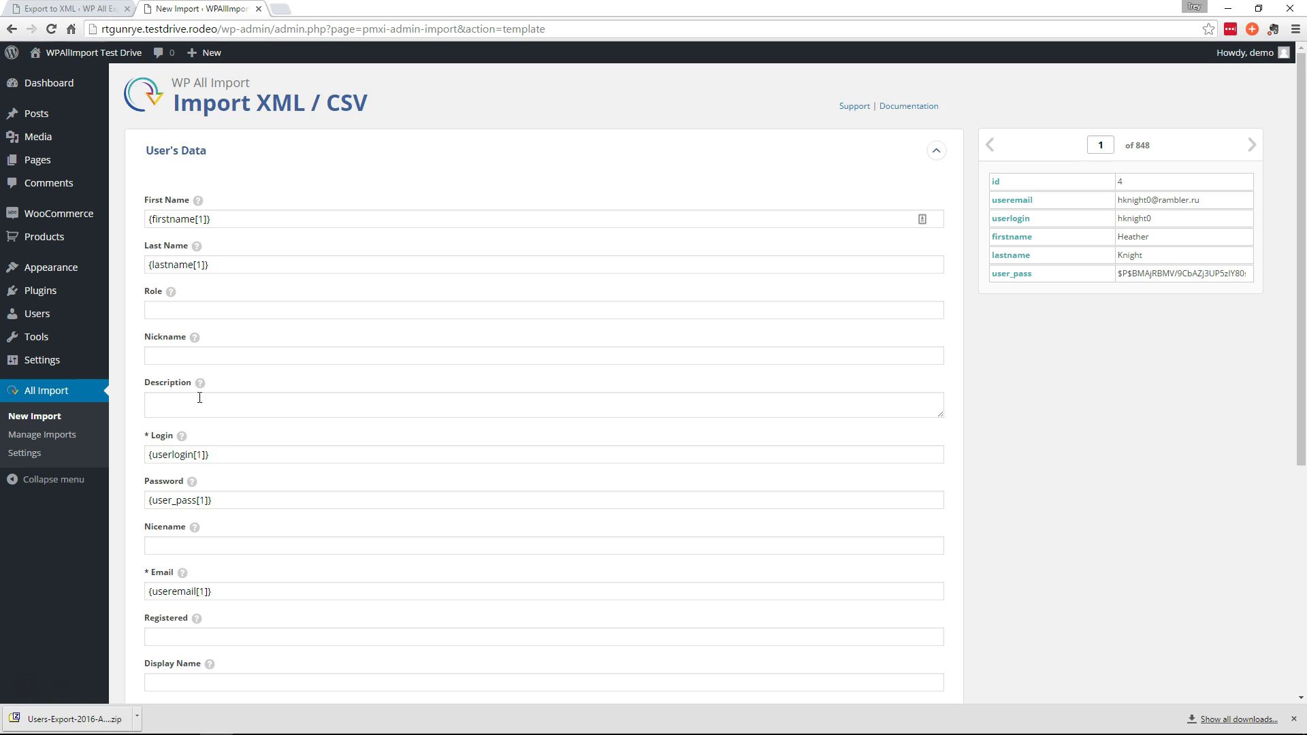
scroll(367, 391, down, 1)
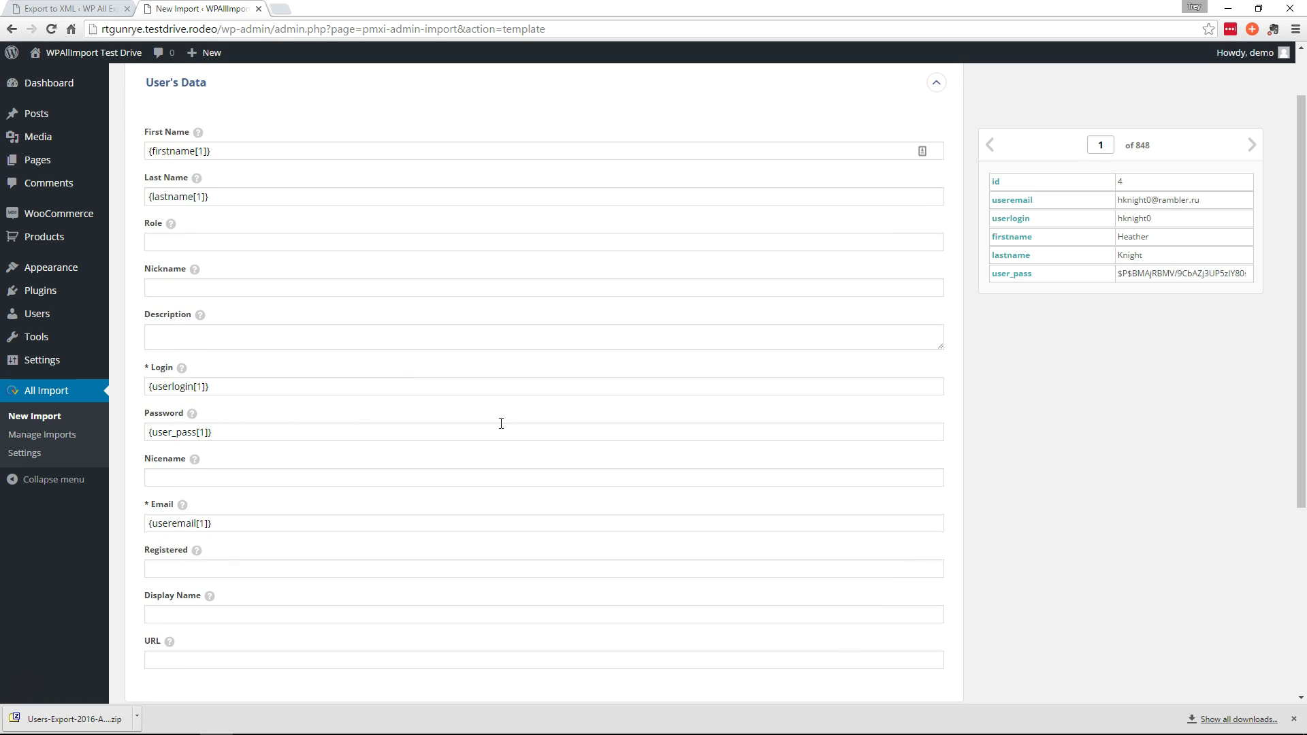
mouse_move(193, 417)
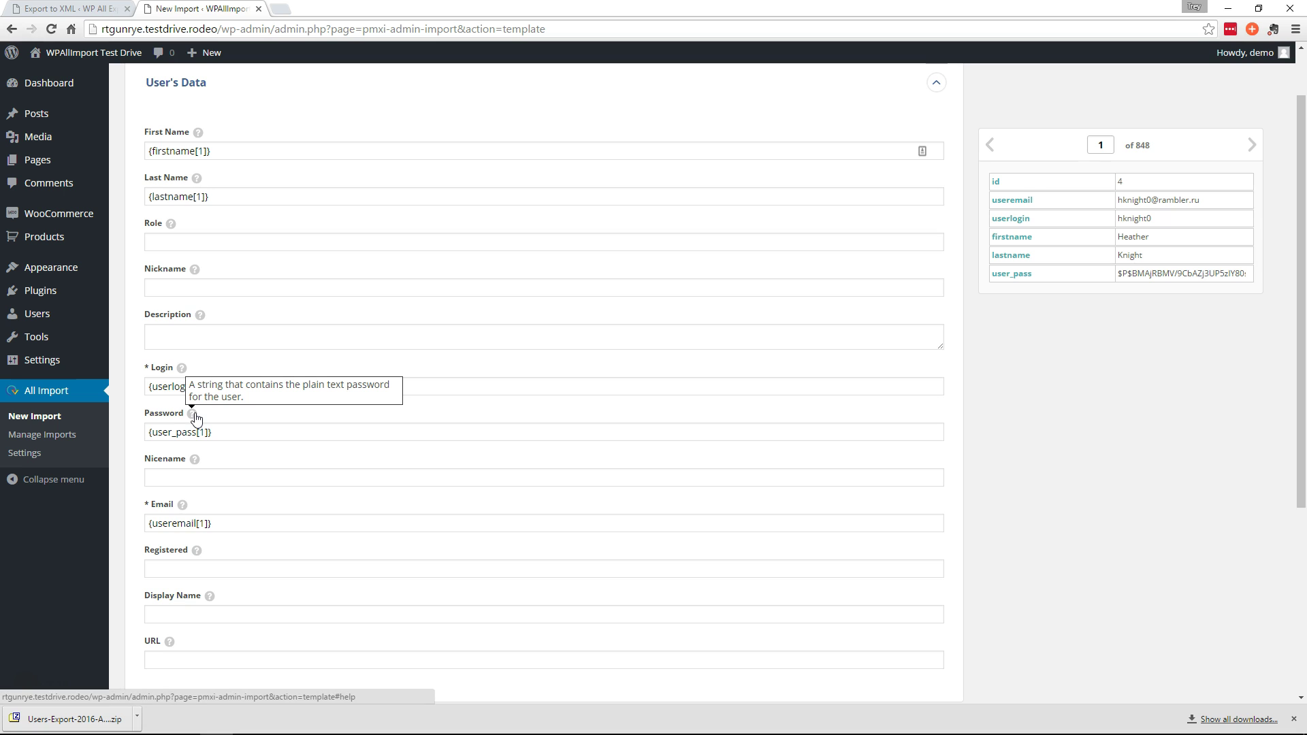
double_click(190, 435)
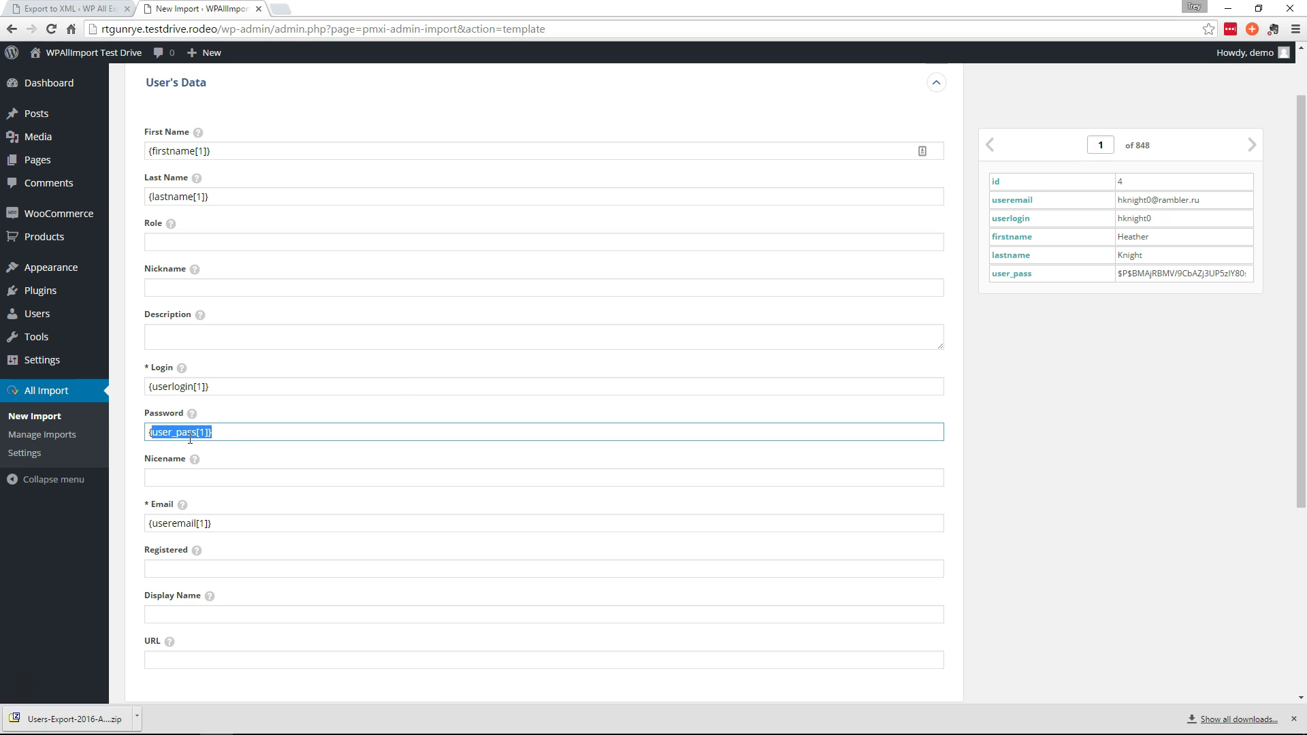
key(BackSpace)
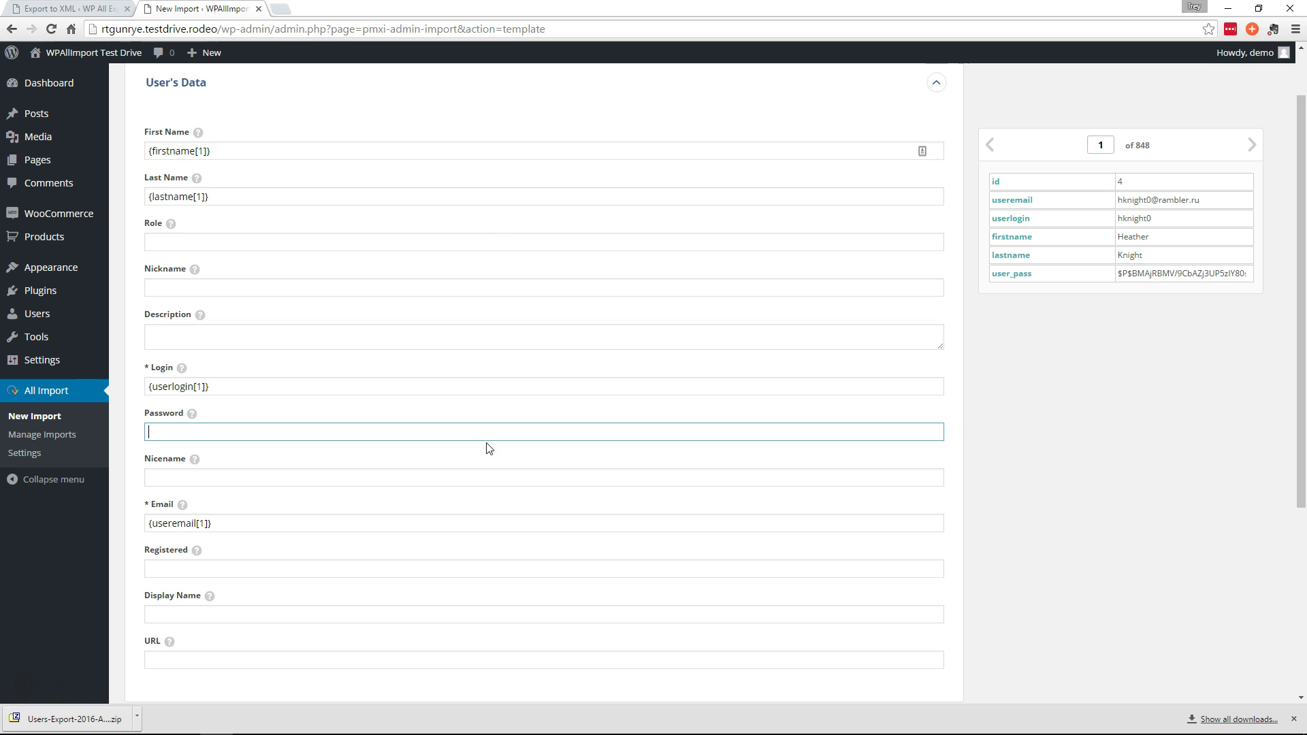
Add a custom field named xfer_user_pass with the value {user_pass[1]}
scroll(381, 443, down, 4)
click(201, 446)
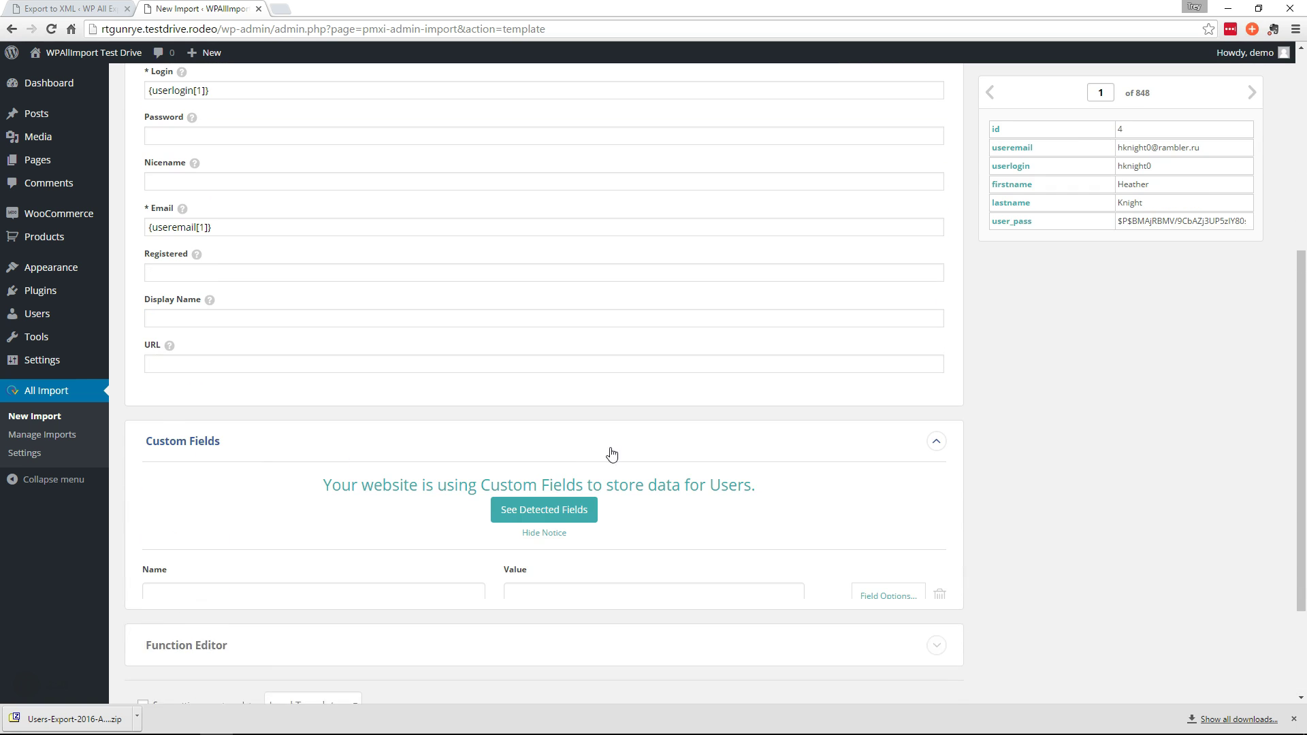
scroll(503, 528, down, 2)
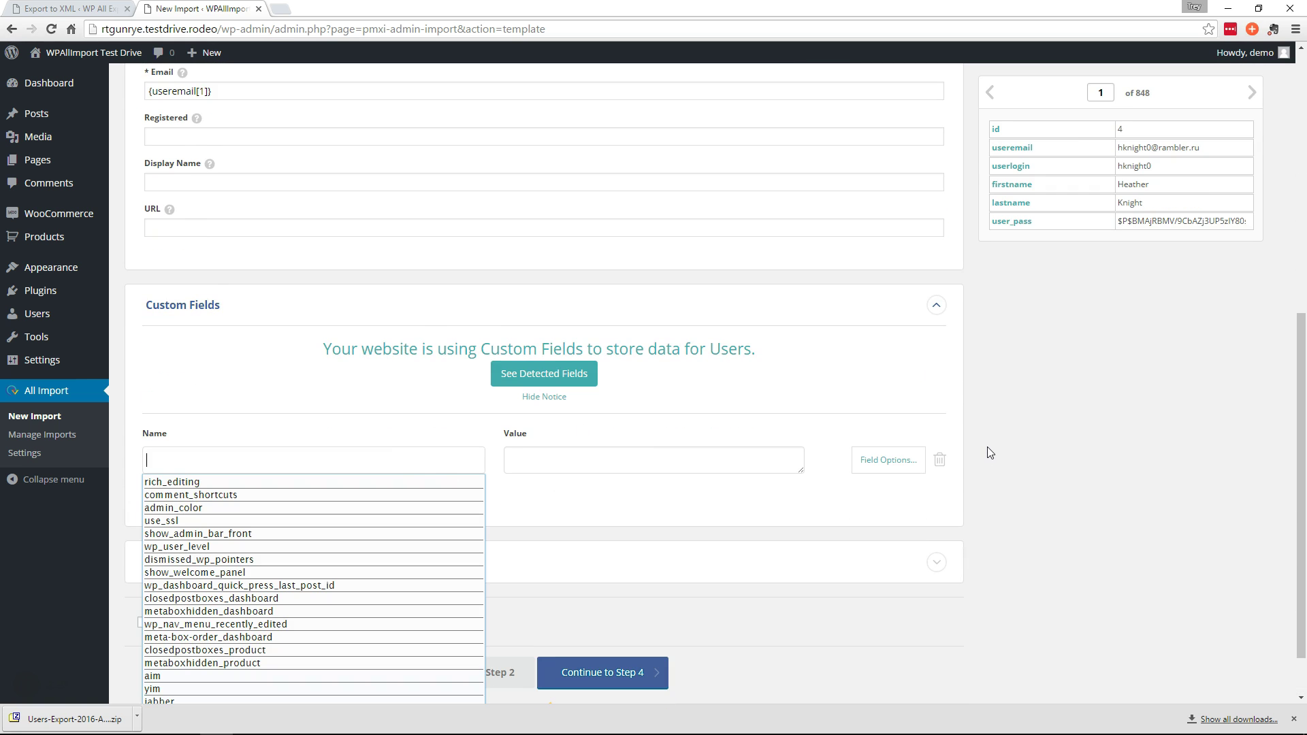
text(xfer_user_pass)
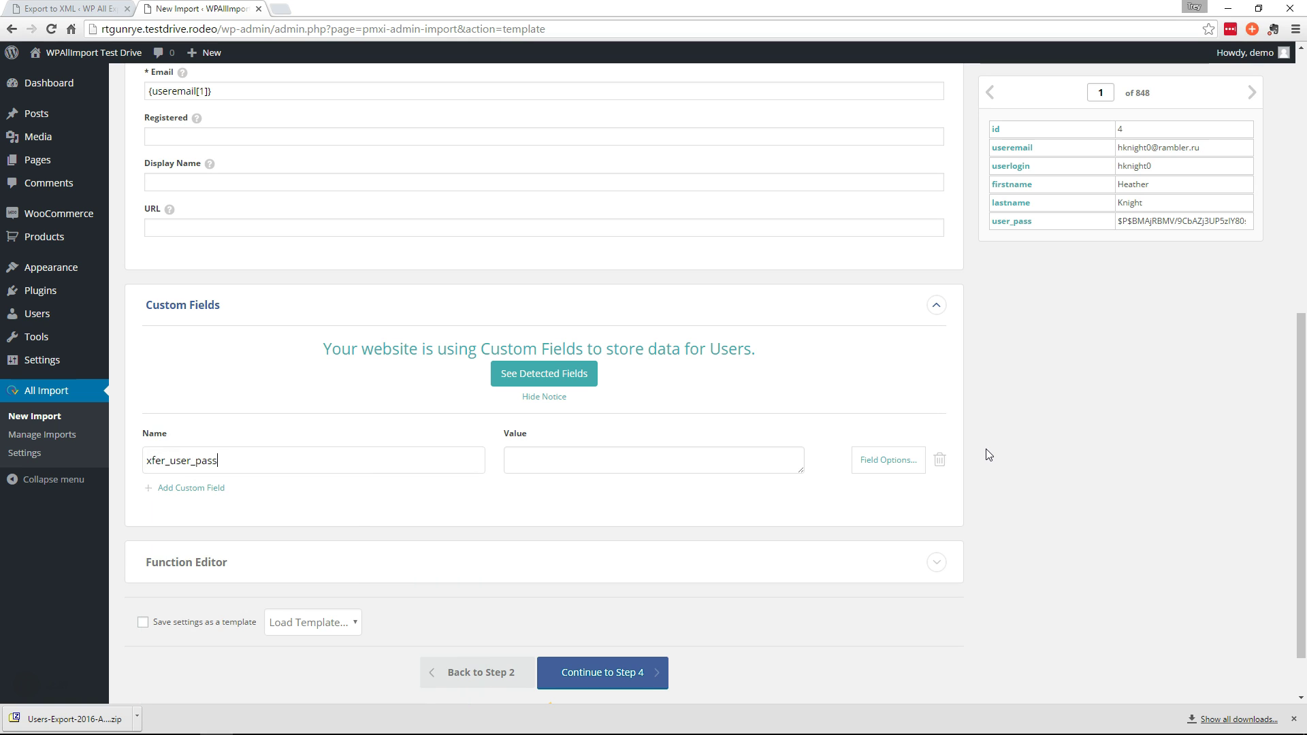
key(Tab)
text({user_pass[1]})
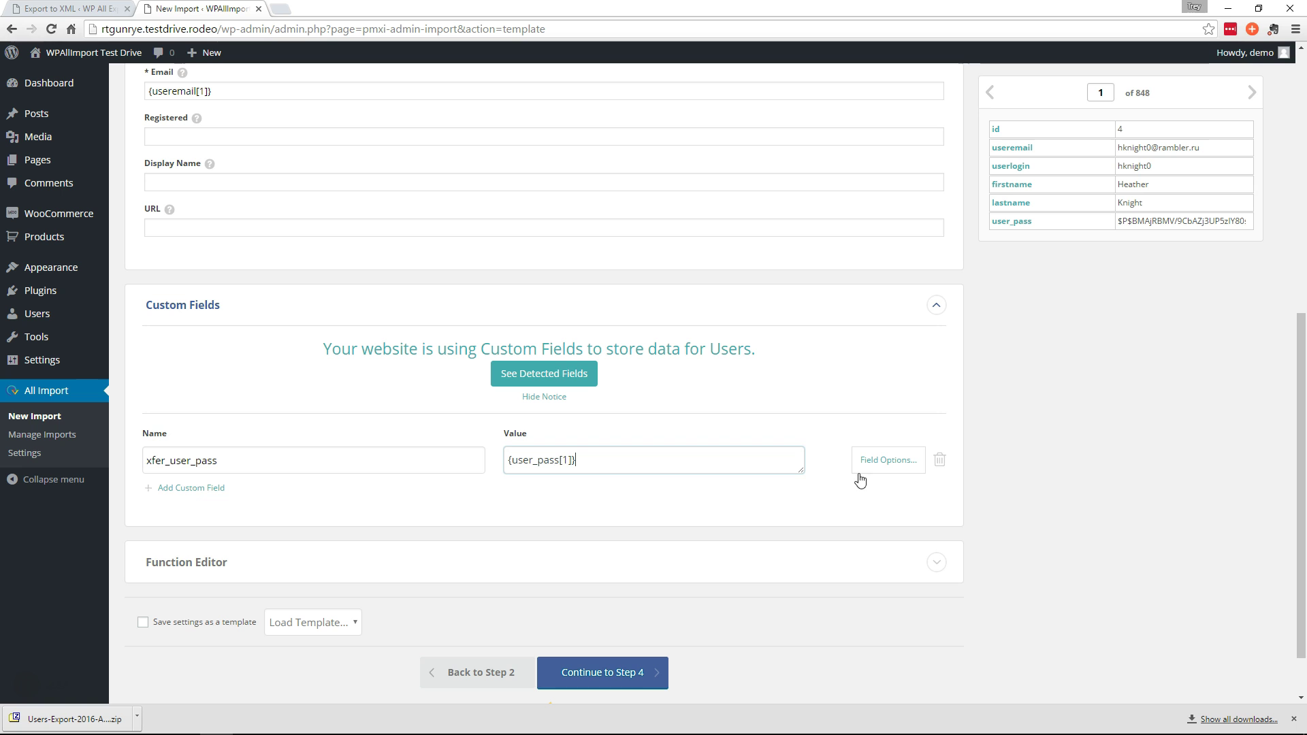
scroll(602, 521, down, 1)
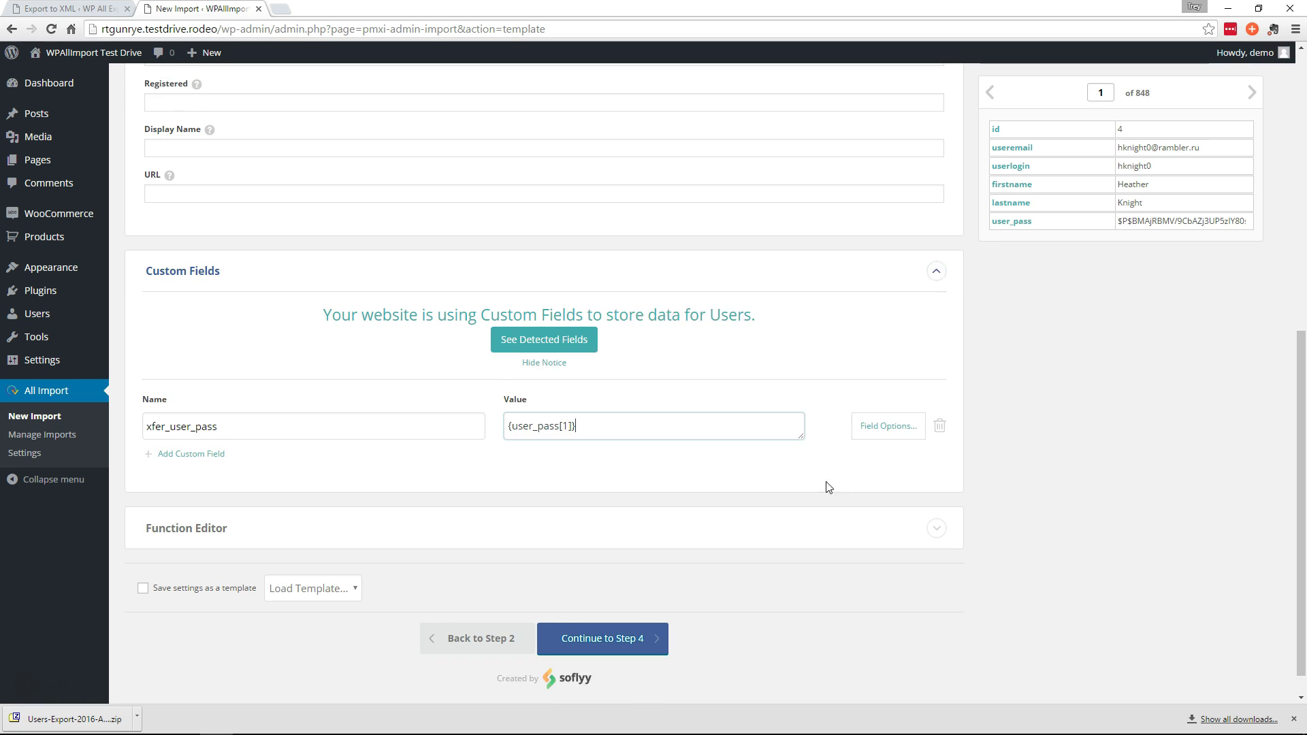
Open the Function Editor, then copy the post_saved code from Notepad++'s new 2 tab
click(207, 504)
scroll(932, 461, down, 3)
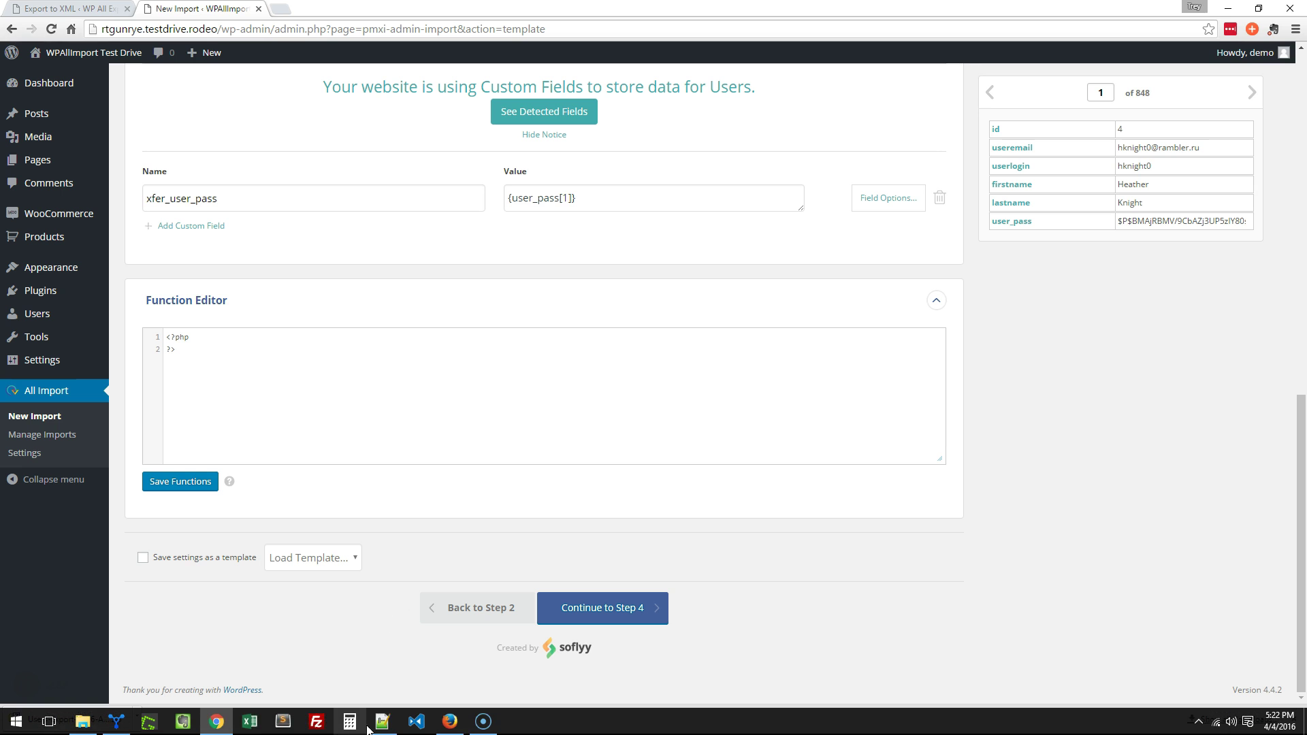
click(381, 723)
click(67, 59)
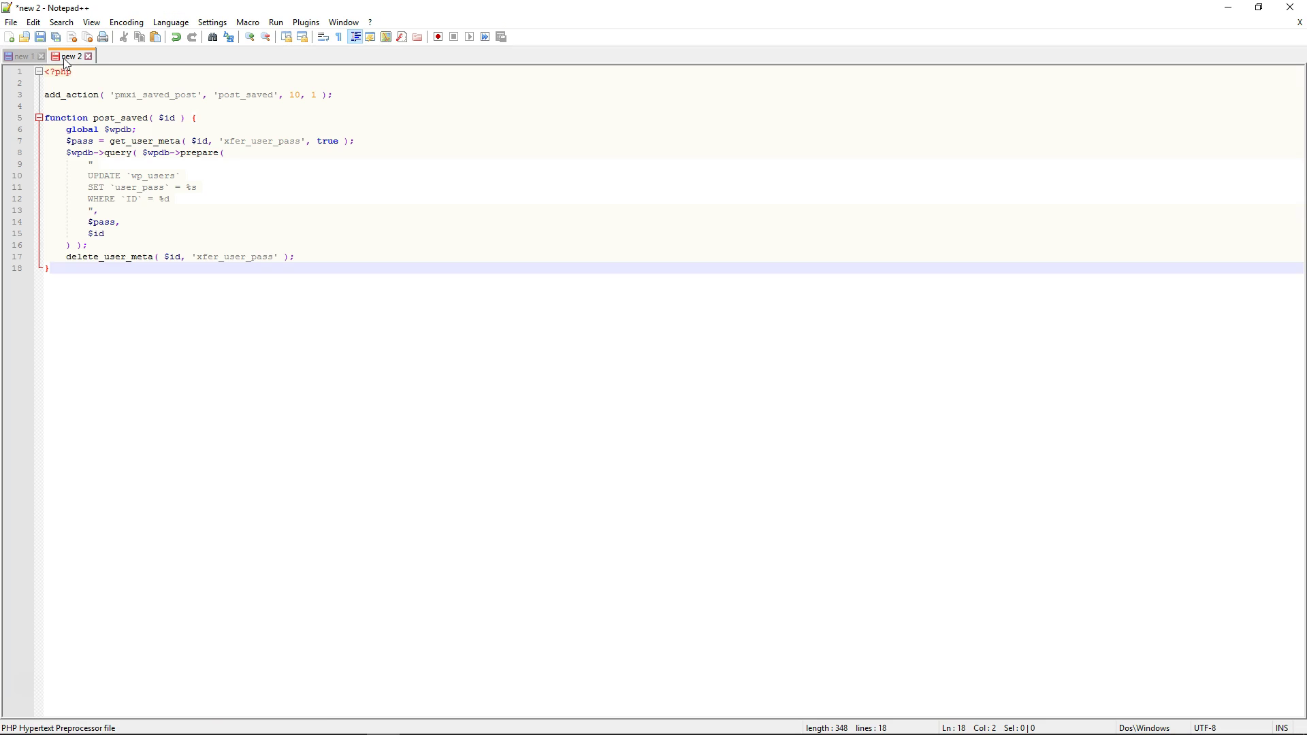
drag(49, 270, 44, 95)
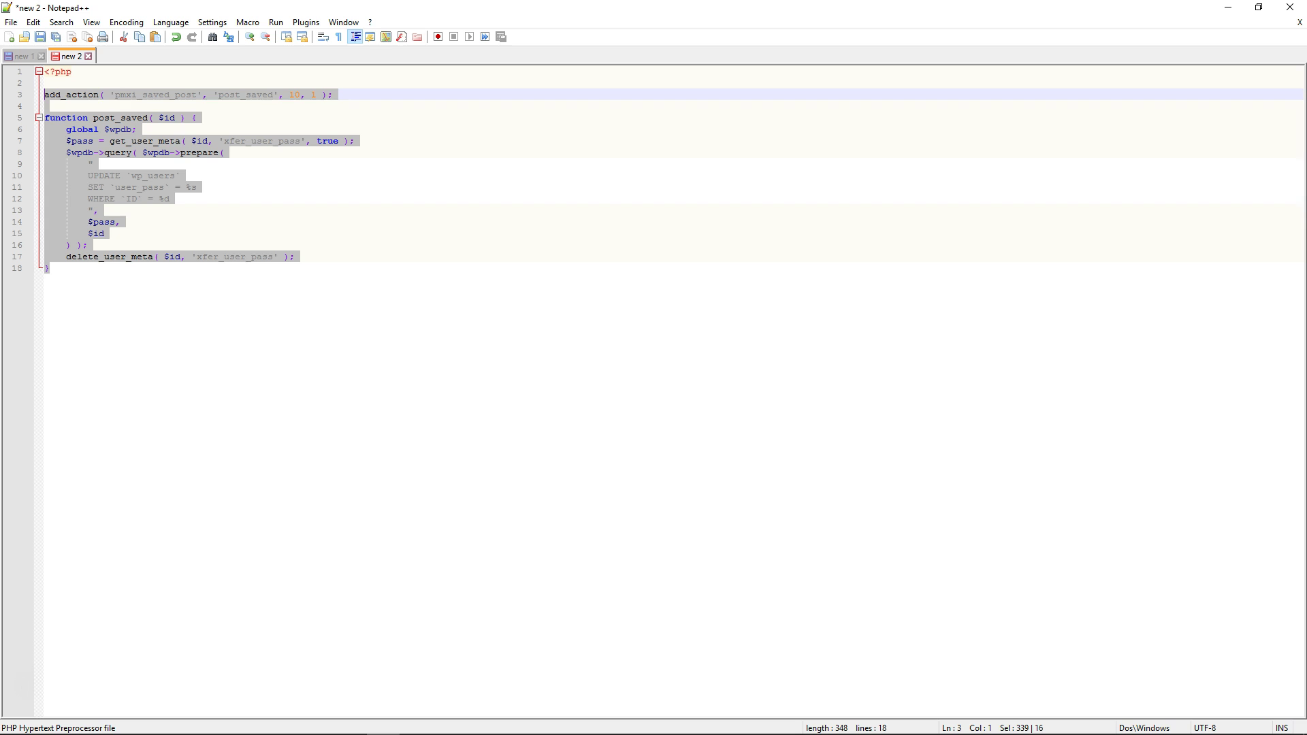
mouse_move(272, 722)
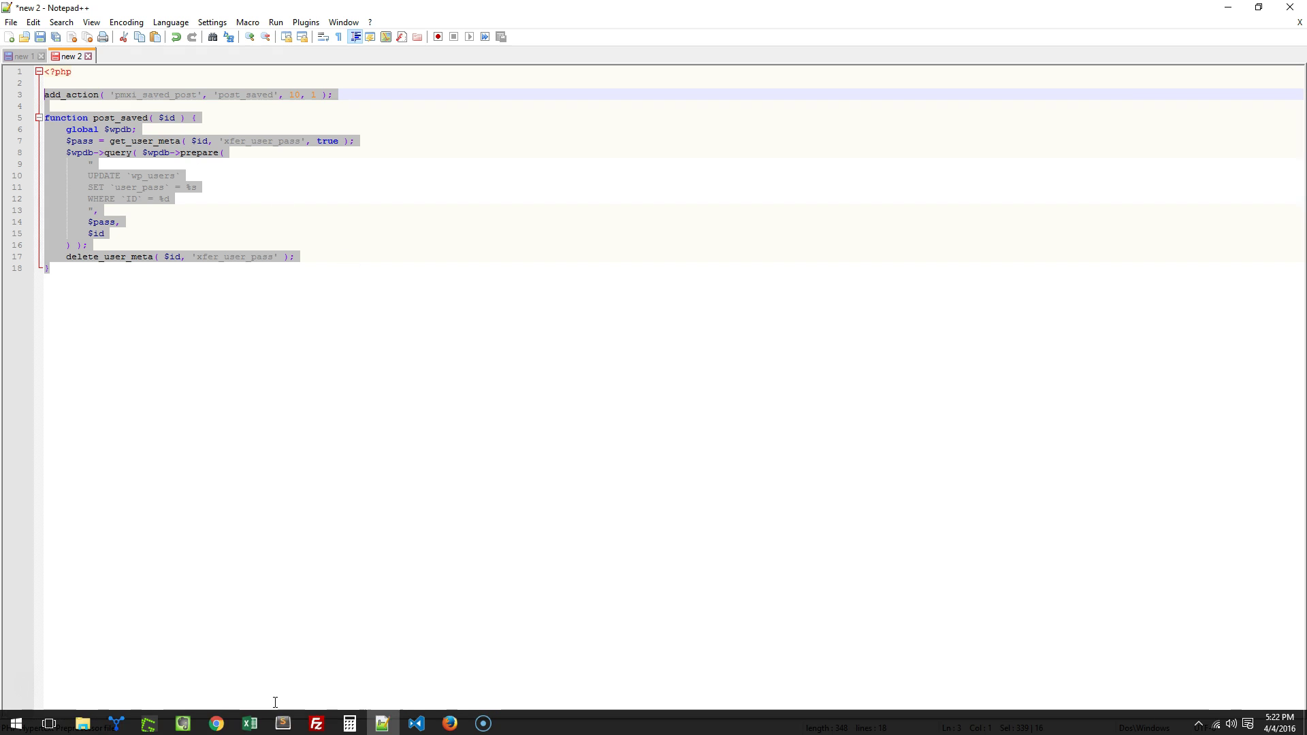
click(217, 721)
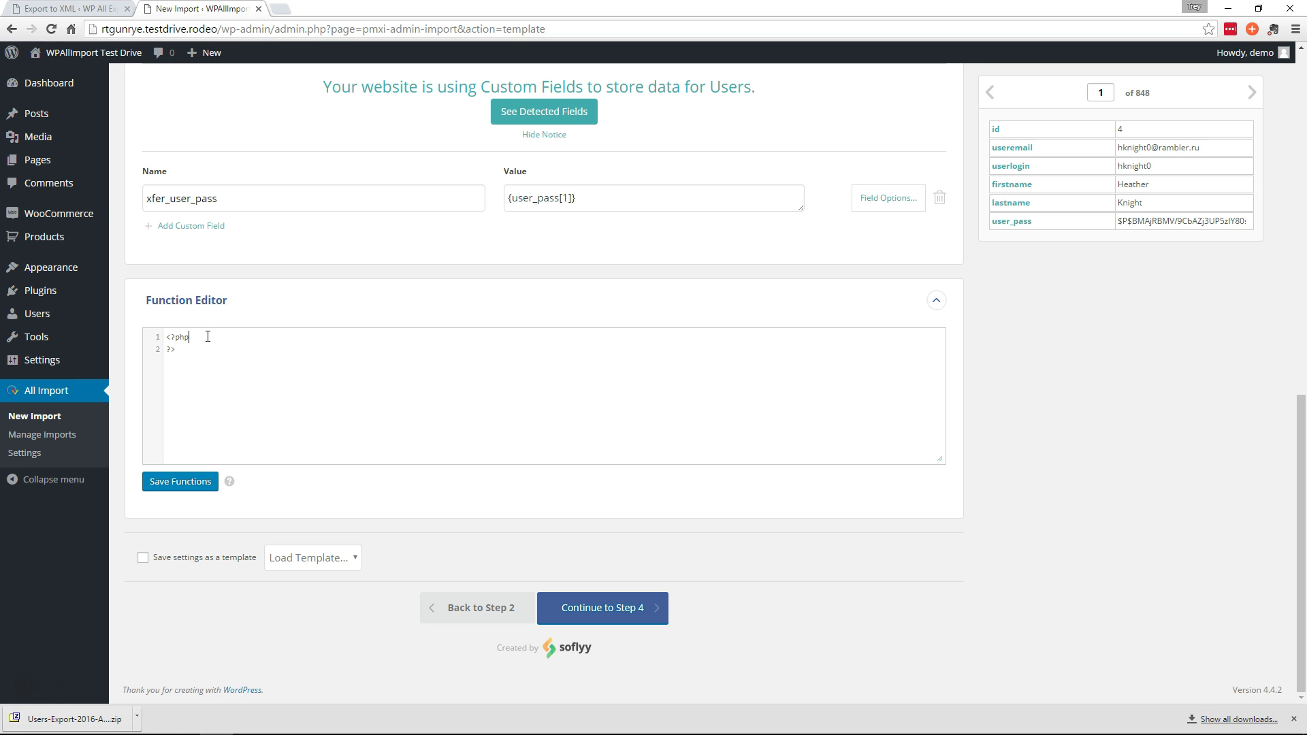
Paste the post_saved hook copying xfer_user_pass into user_pass into the Function Editor and save it
key(ctrl+v)
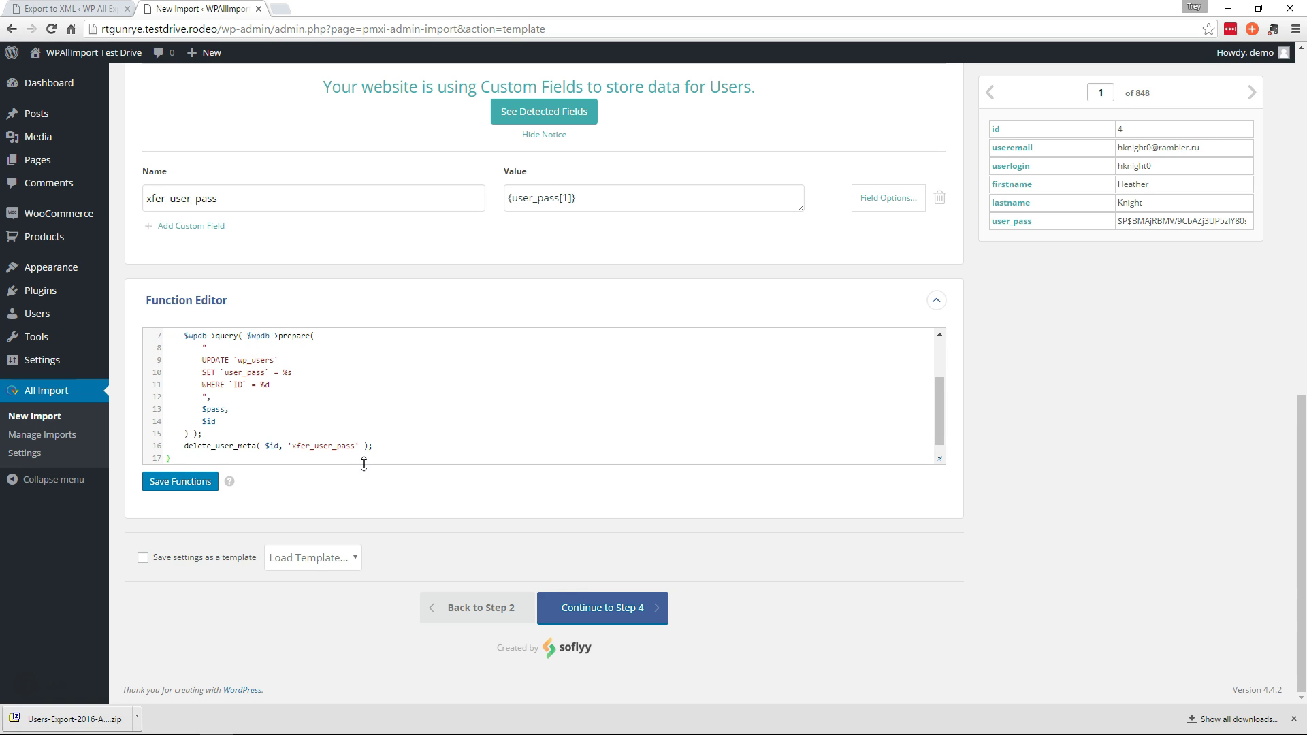
drag(364, 463, 362, 615)
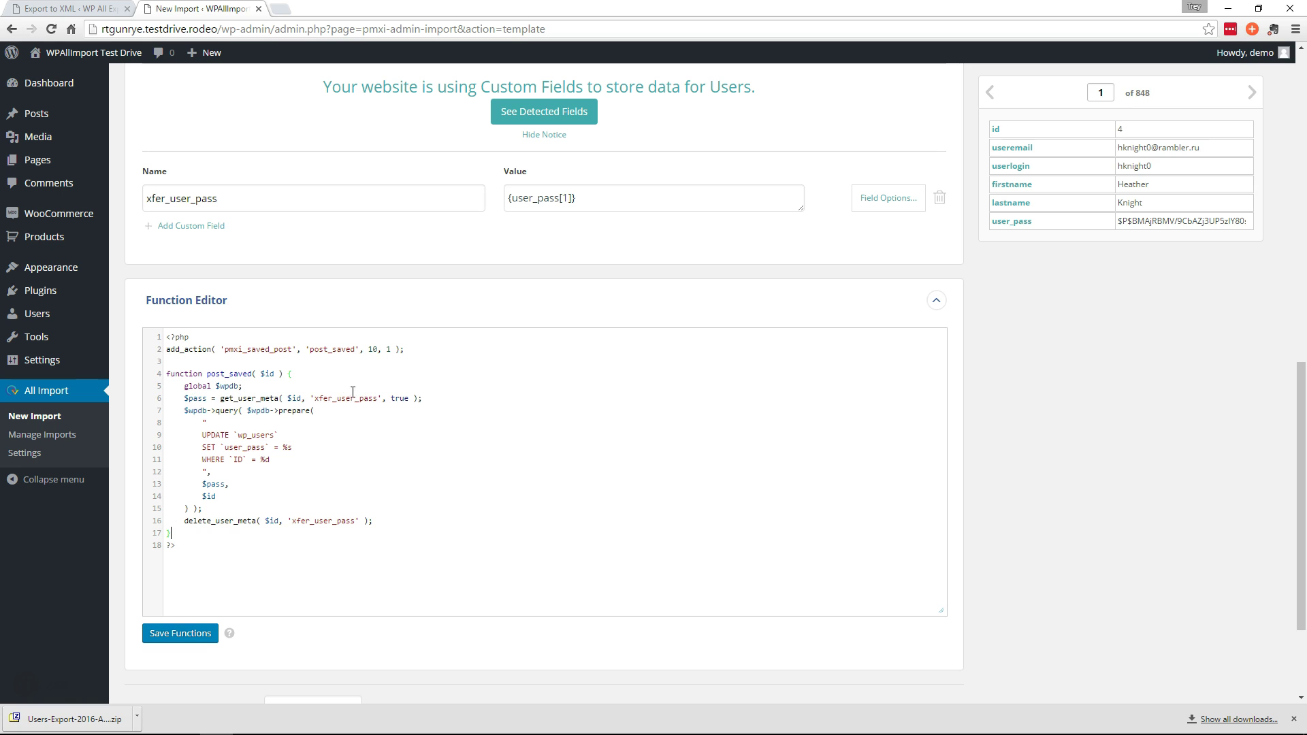
drag(225, 198, 145, 198)
click(268, 198)
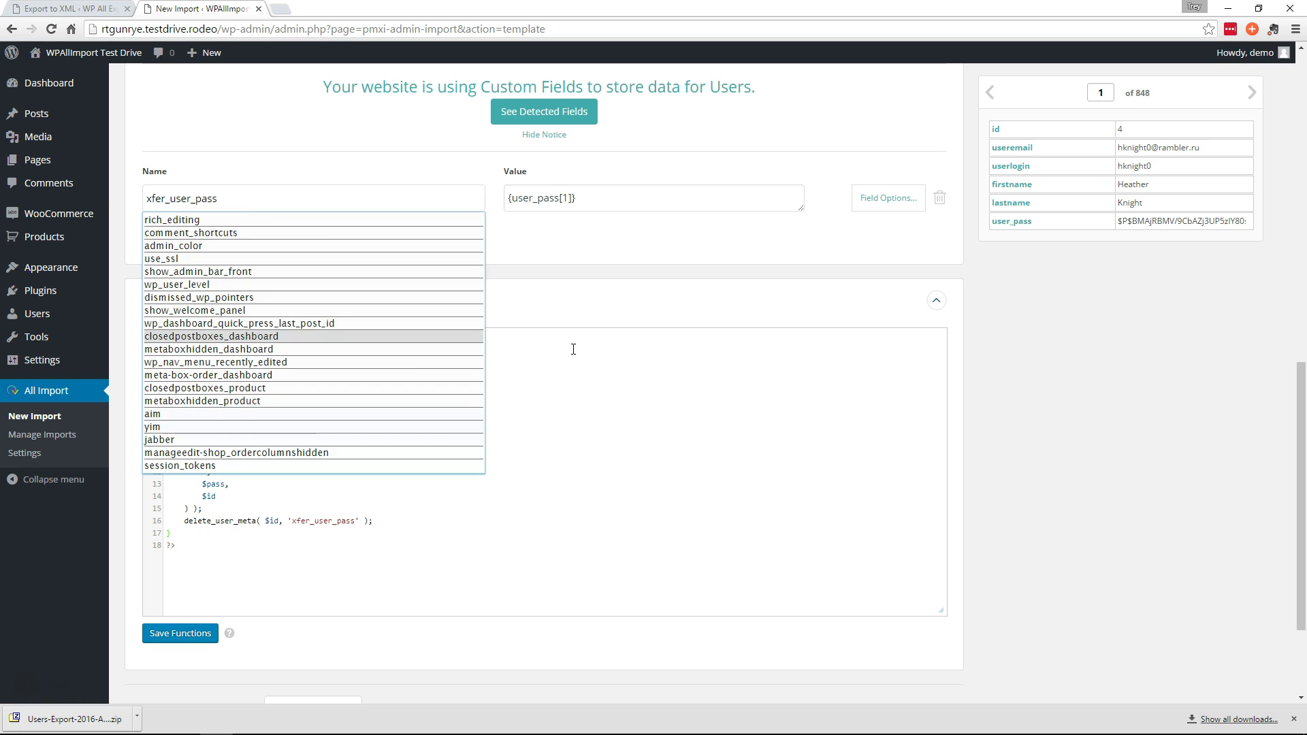
click(626, 358)
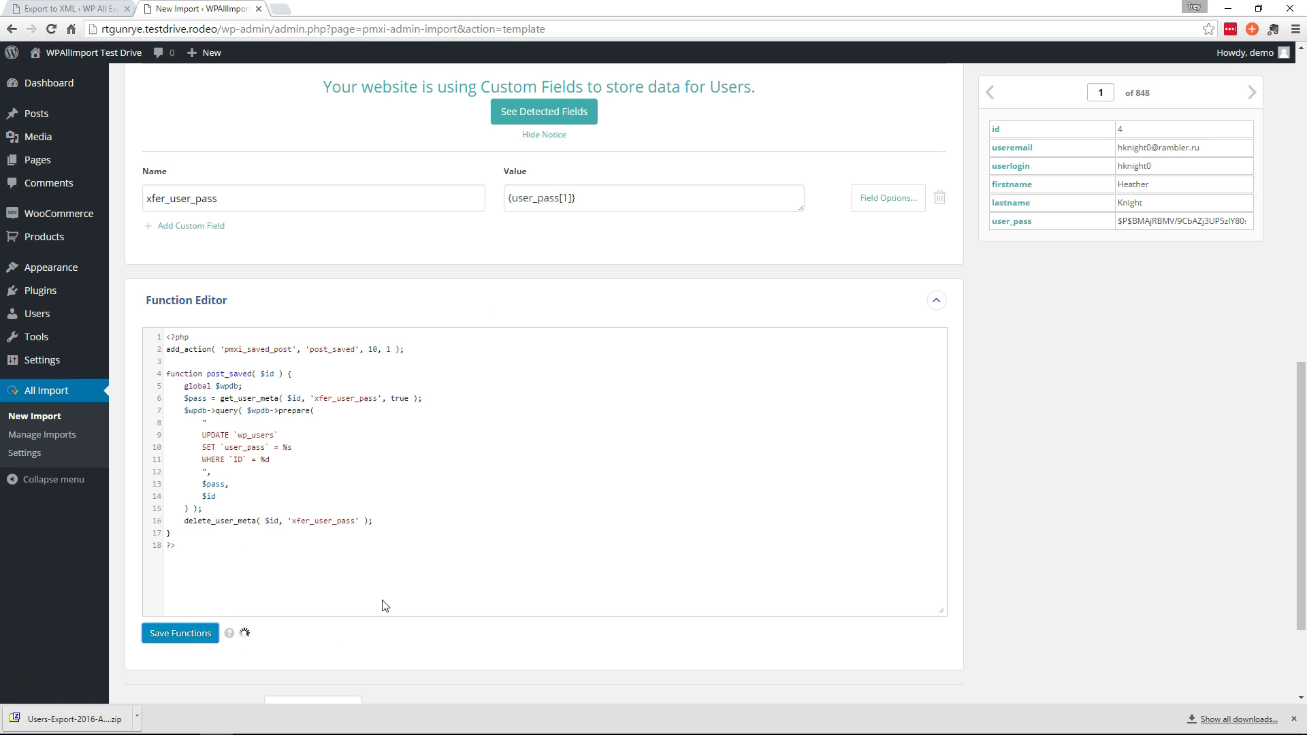
scroll(986, 458, down, 3)
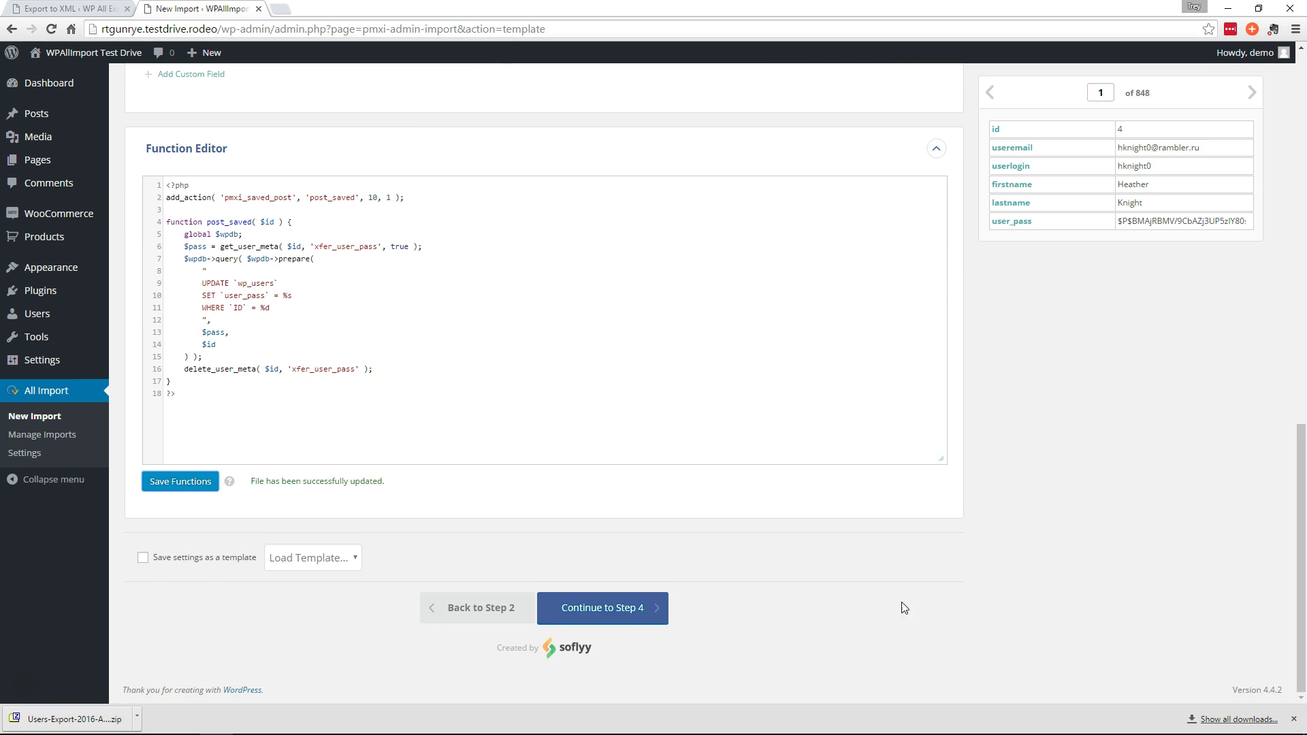
click(620, 619)
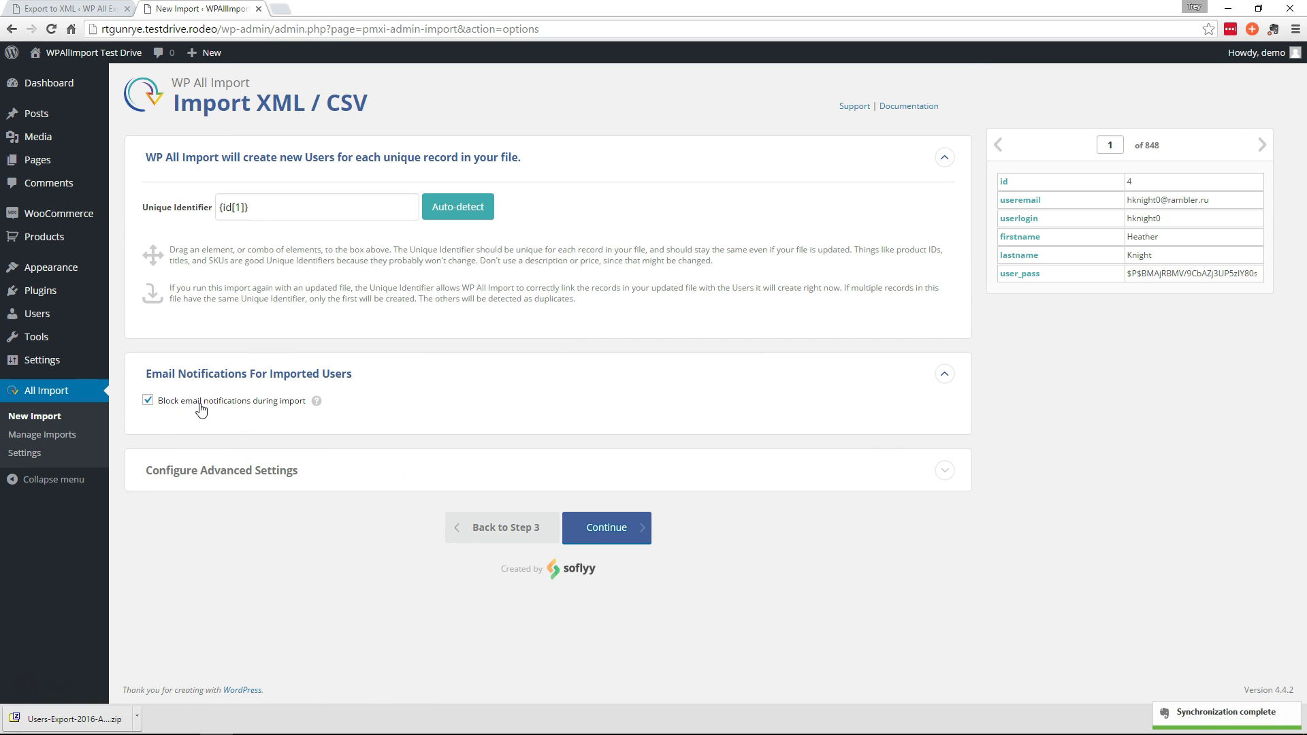
Keep {id[1]} as unique identifier and run the import of Users_Export_2016_April_04_2121.zip to completion
click(609, 529)
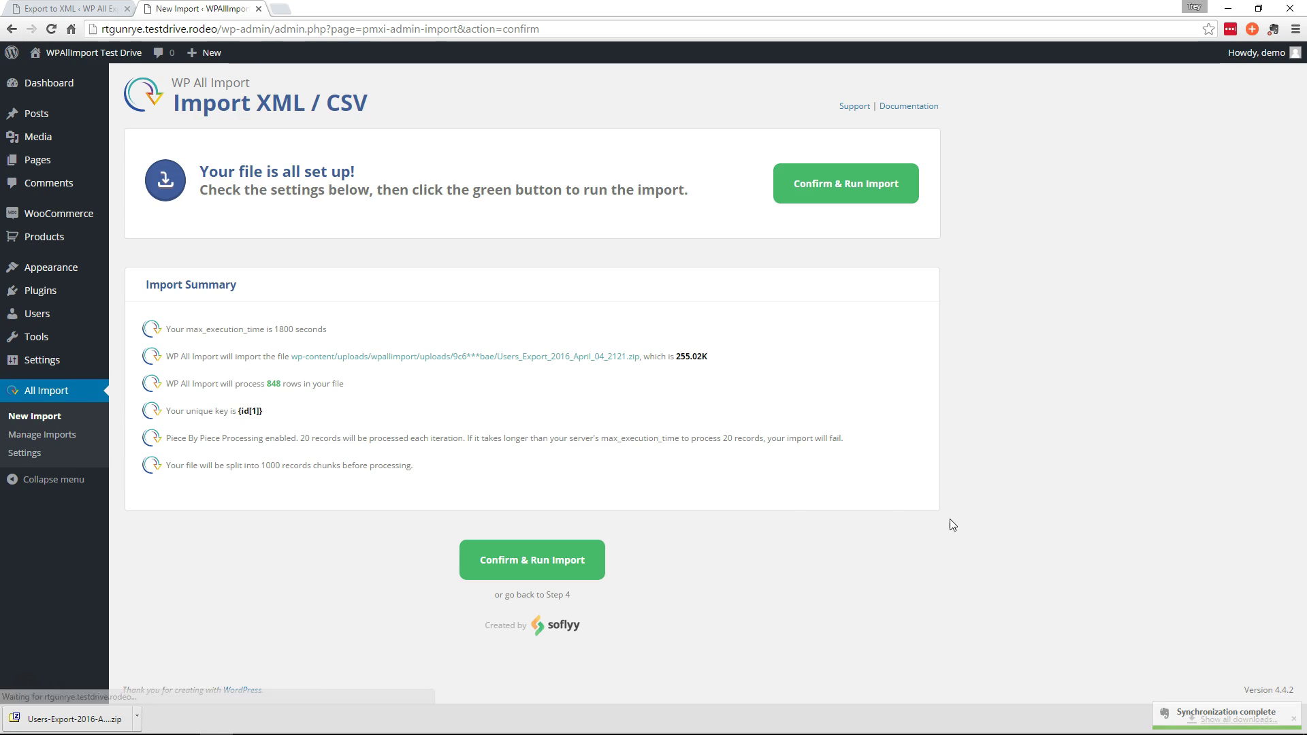
click(523, 563)
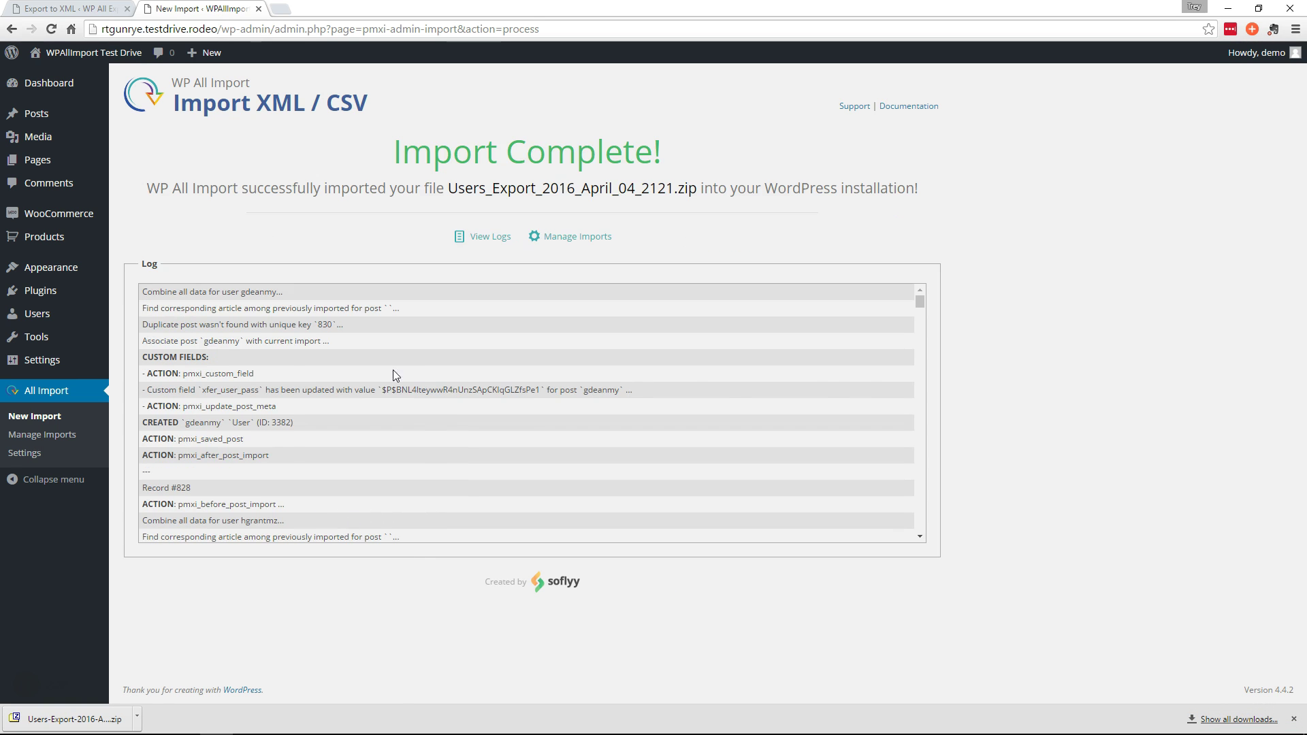
Check that the Users list now shows 850 users, then bring the Notepad++ notes back
click(62, 313)
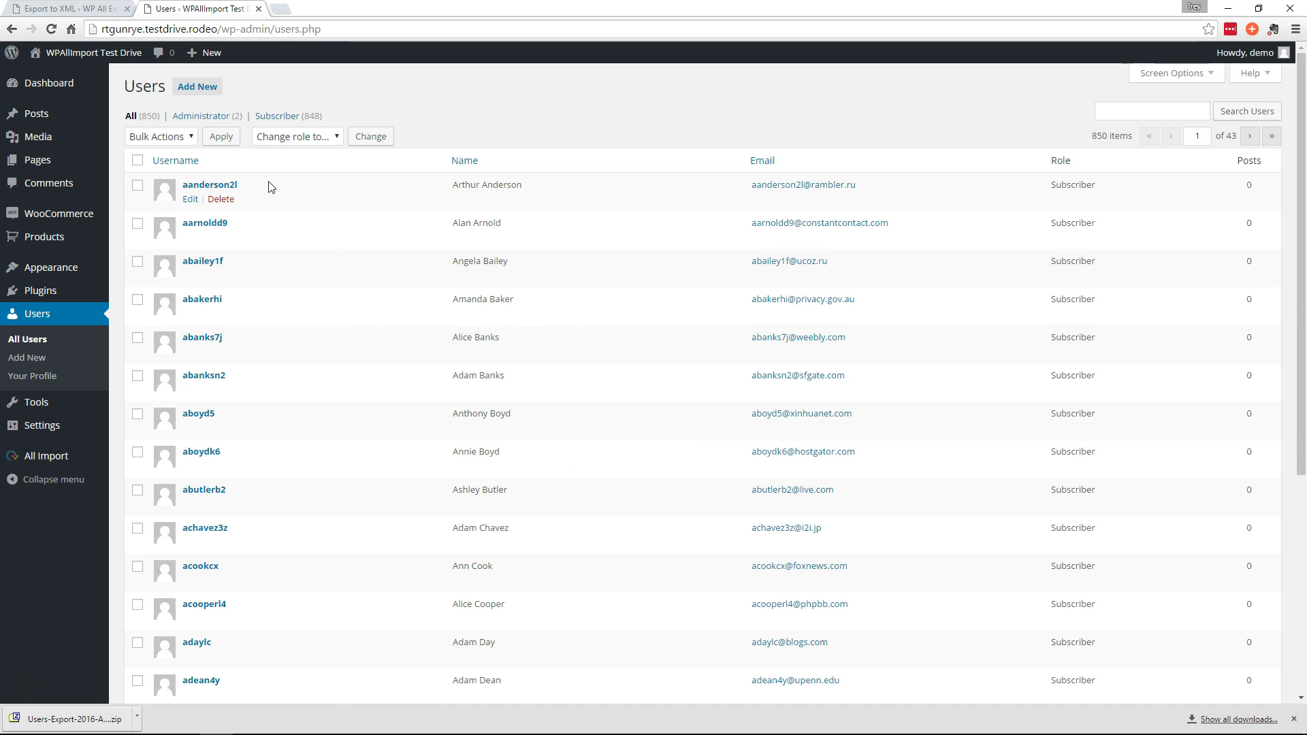
click(382, 721)
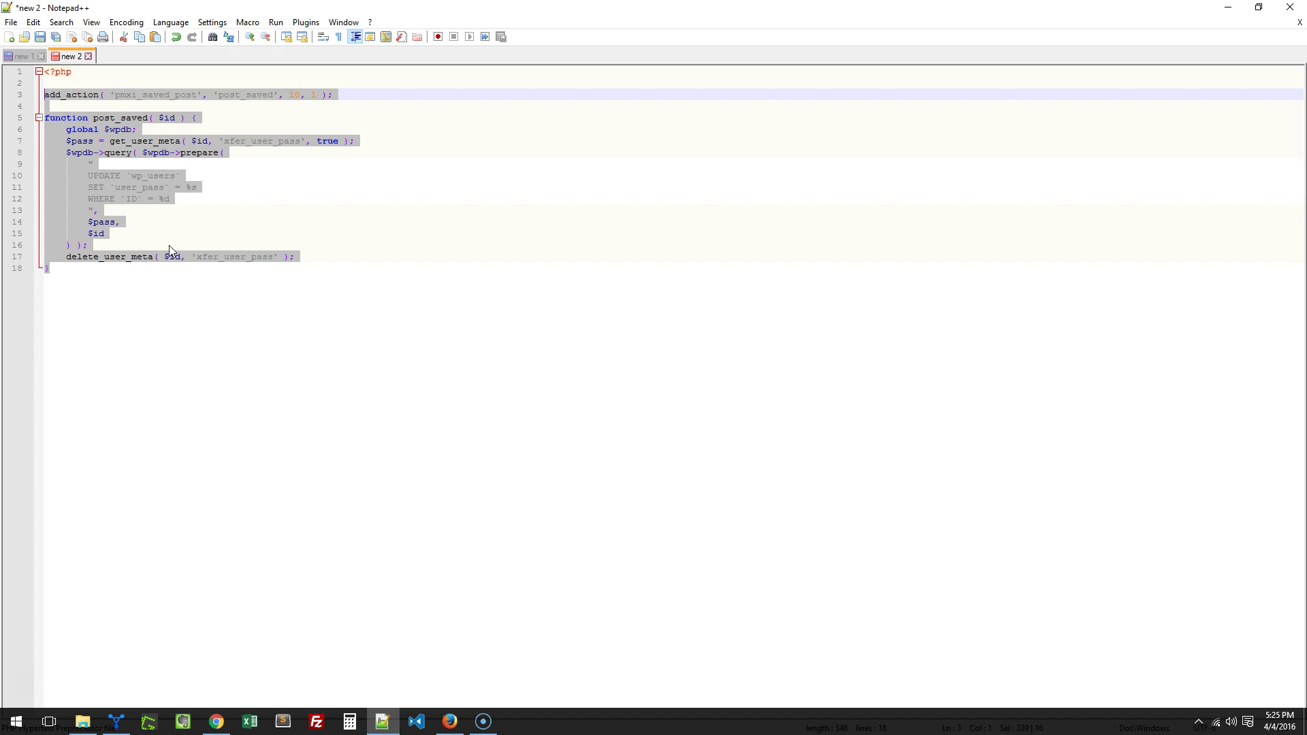
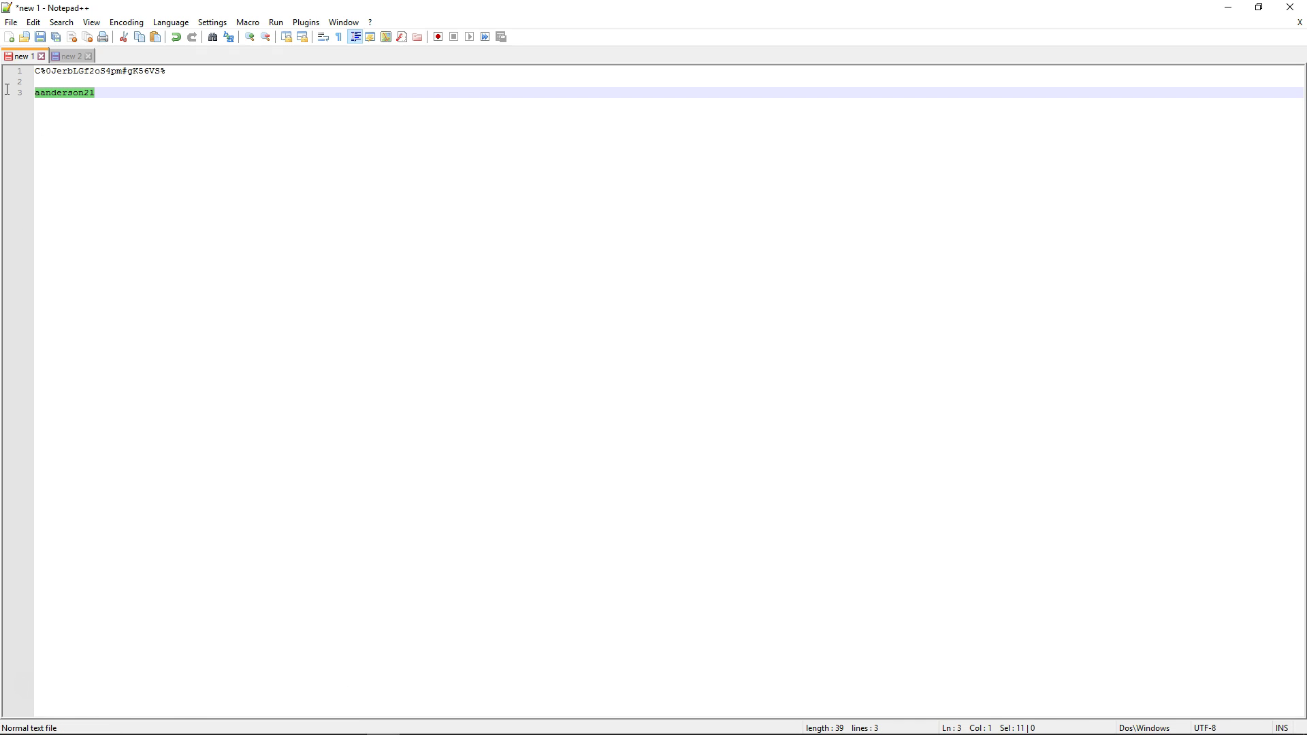
Paste the imported user's copied username into the Username field of the WordPress login page in Firefox
click(450, 722)
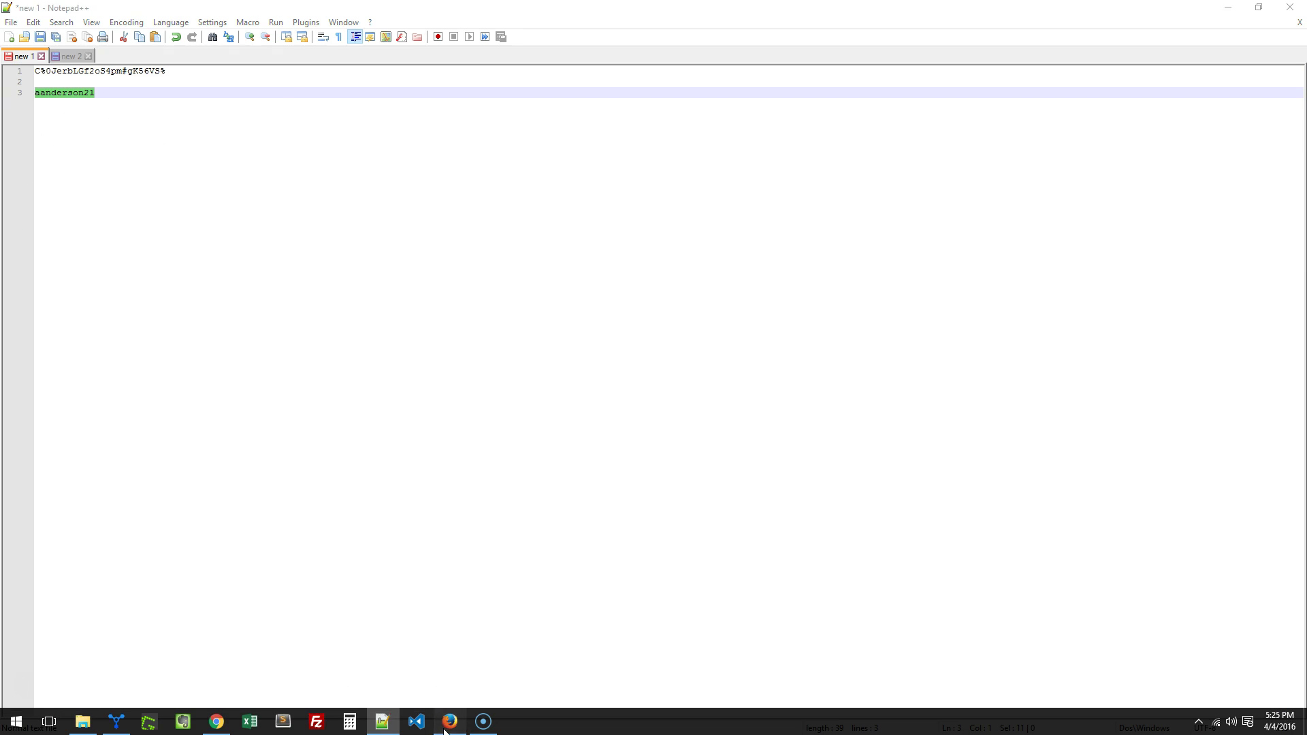
click(655, 285)
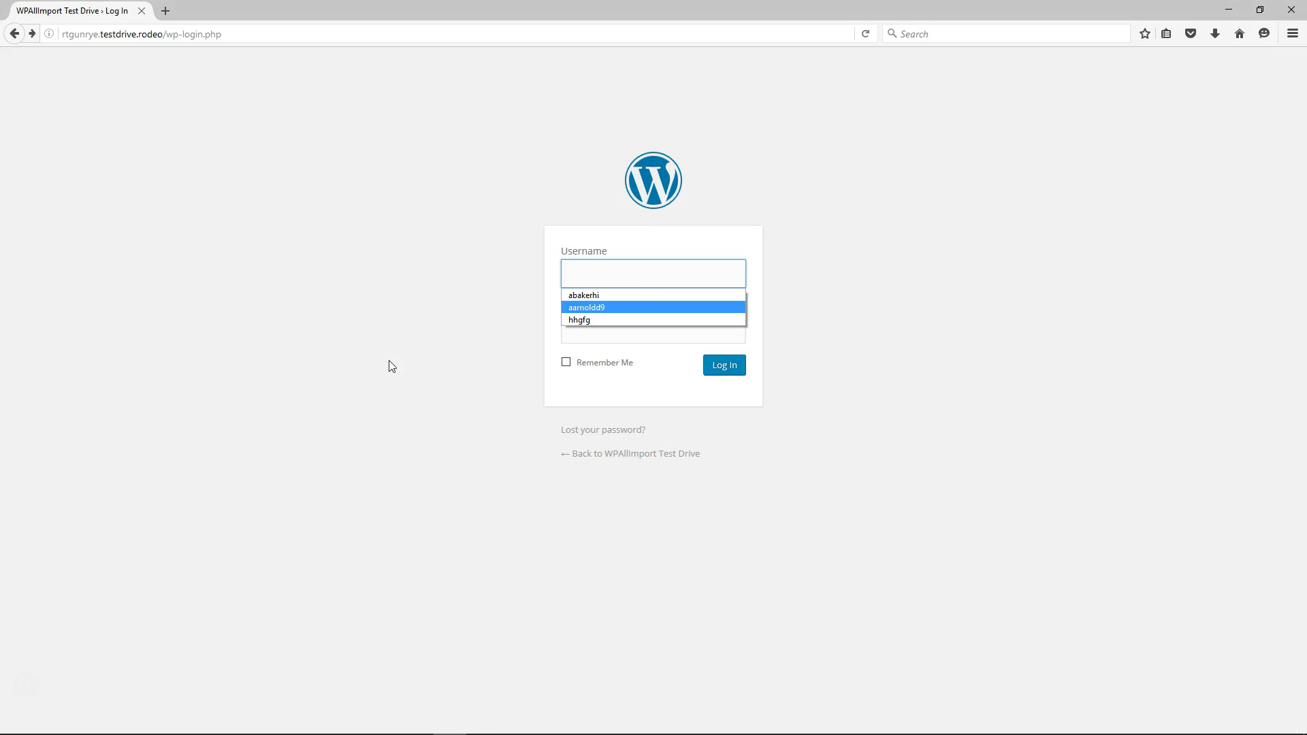
key(Return)
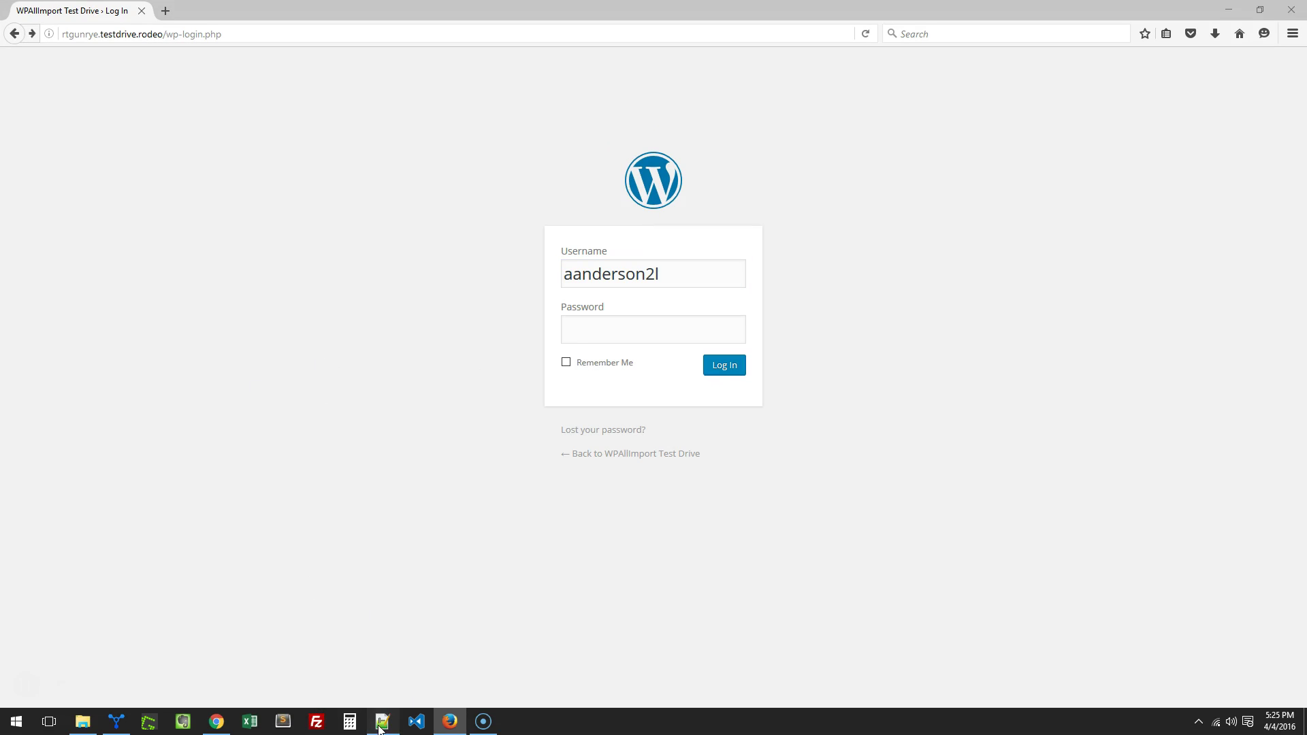
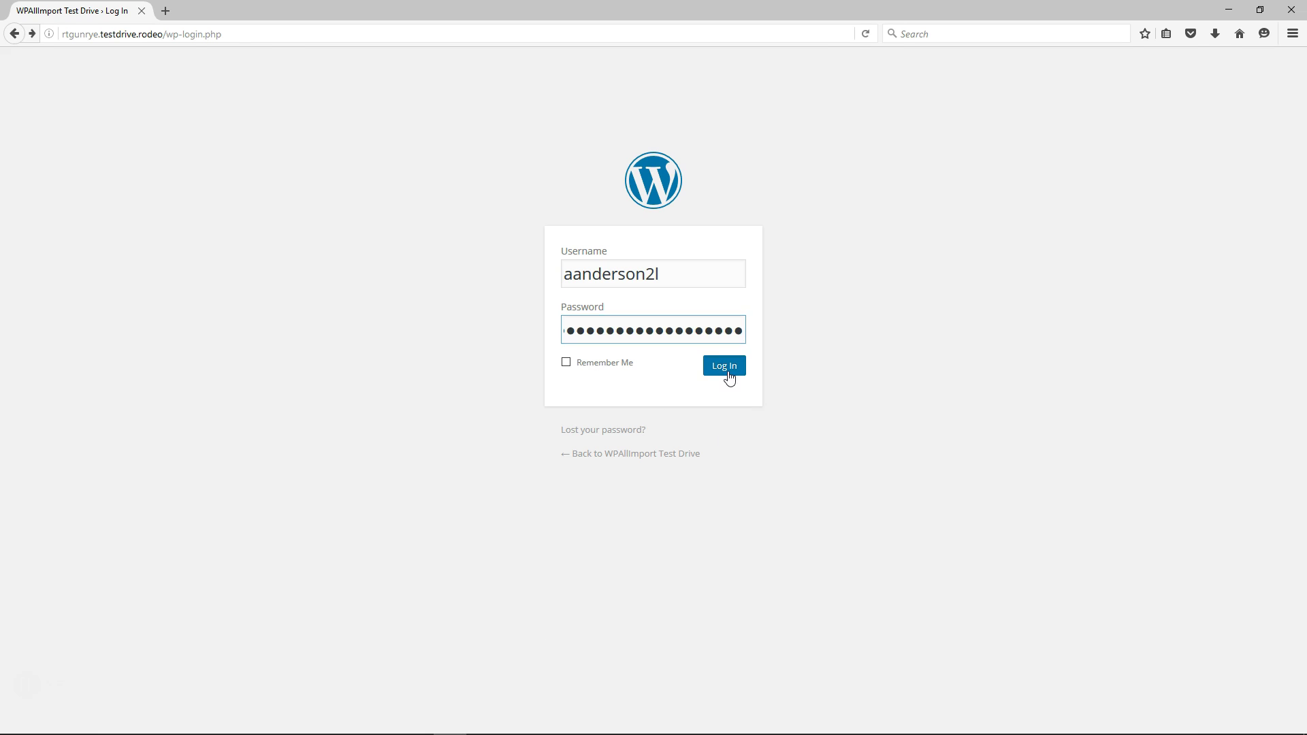
Dismiss Firefox's save-login prompt and select the whole page address in the address bar
click(278, 56)
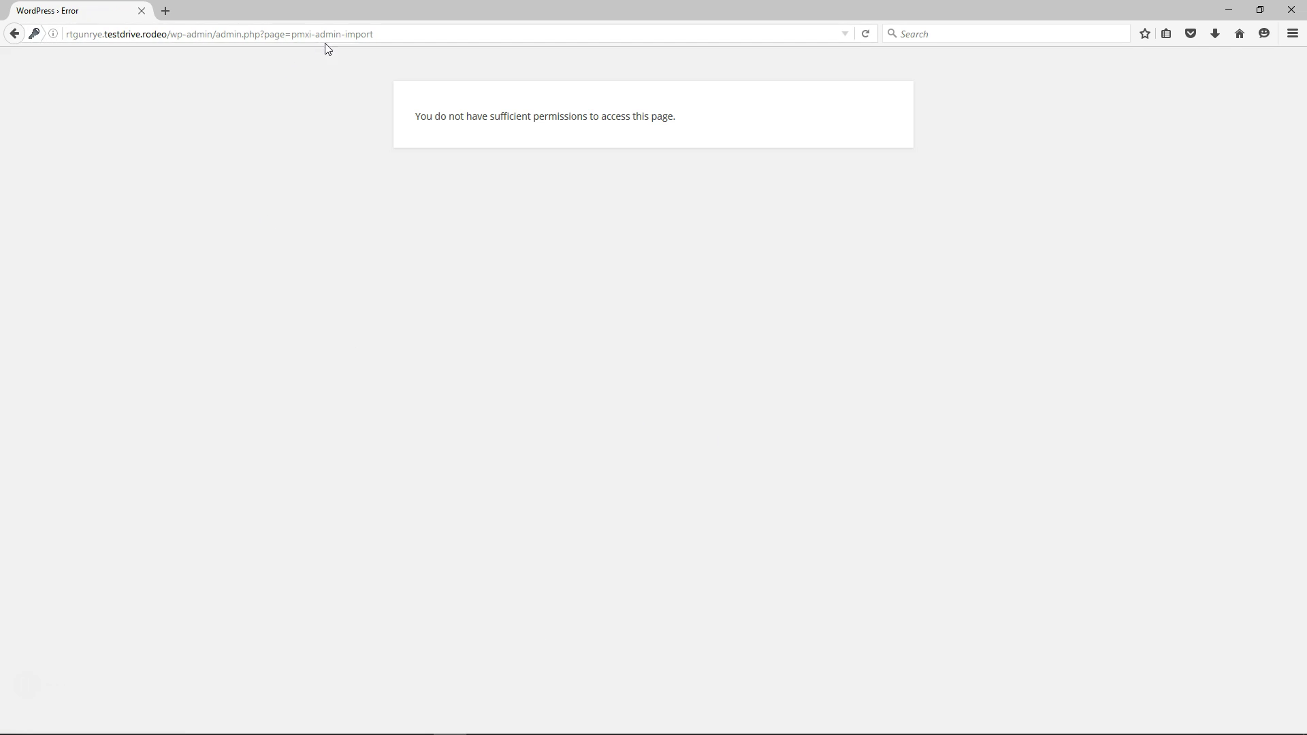
click(376, 36)
drag(317, 40, 218, 34)
Remove 'admin.php?page=pmxi-admin-import' to load /wp-admin/, then switch to Chrome's Users list
click(379, 33)
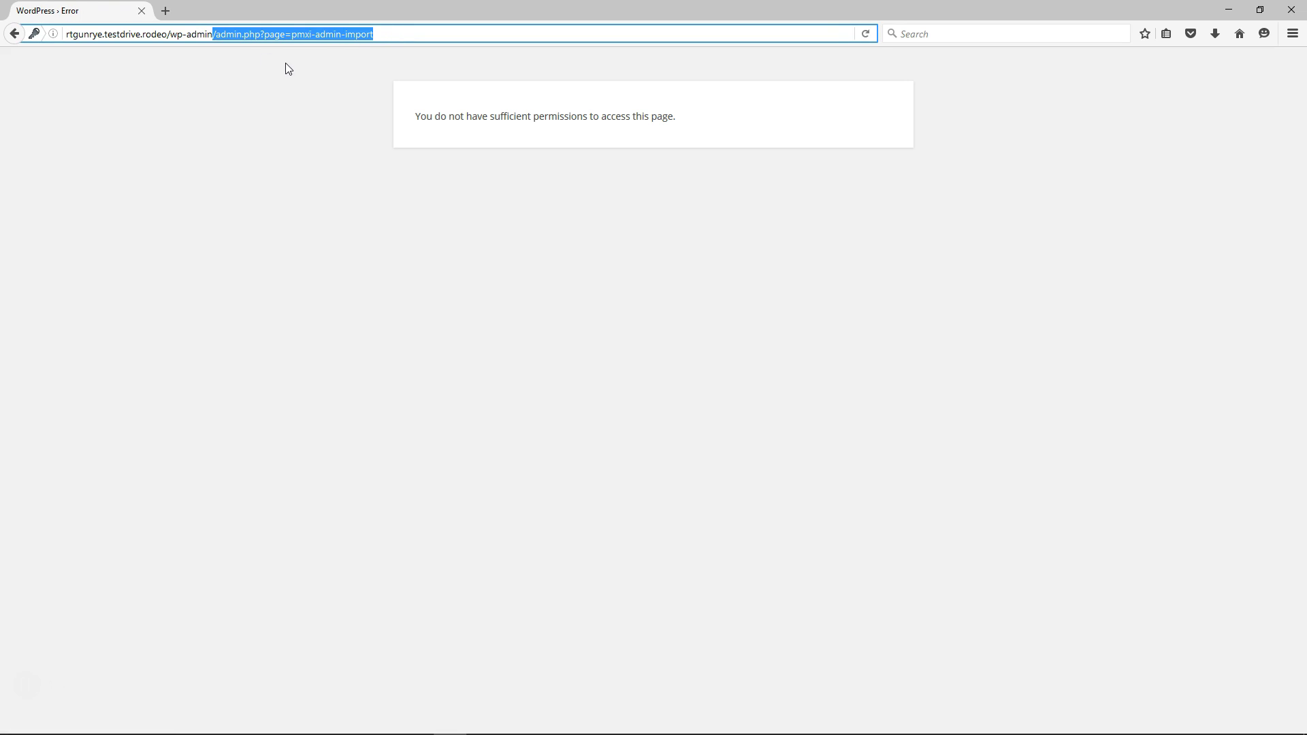
key(BackSpace)
key(Return)
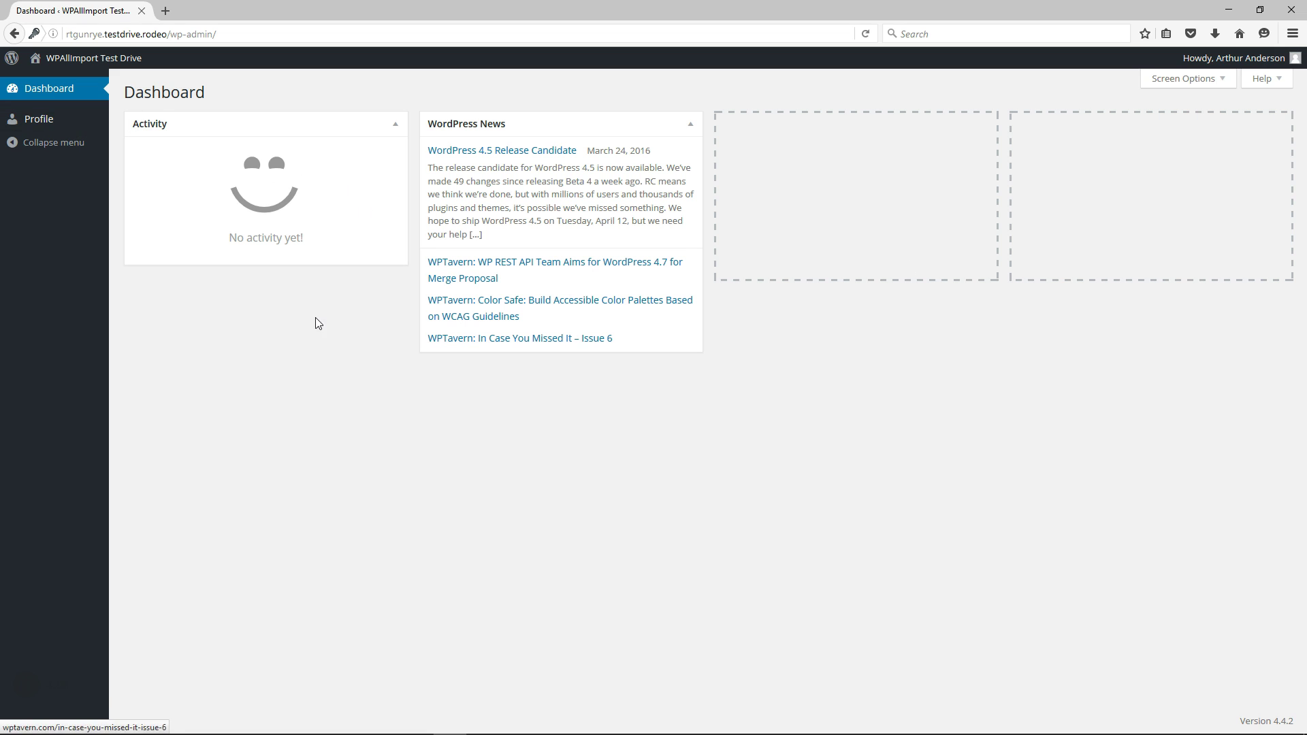
mouse_move(408, 732)
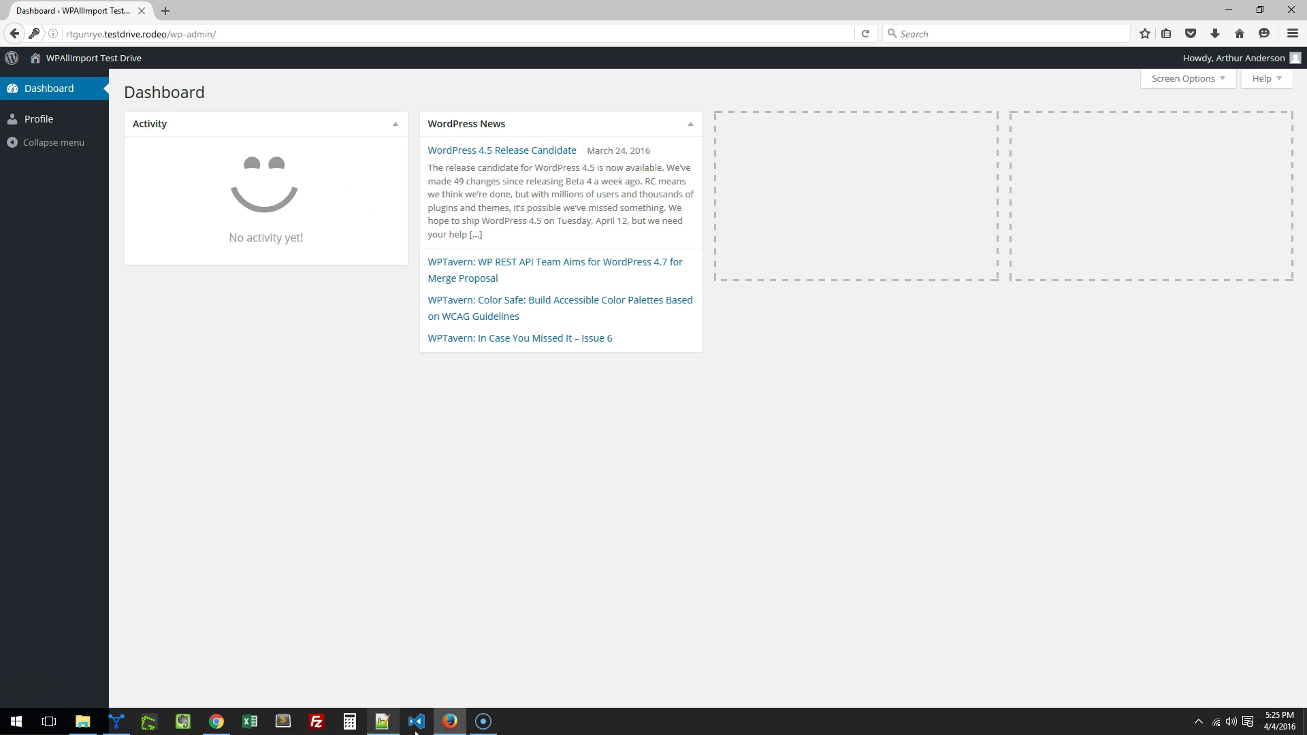
click(215, 722)
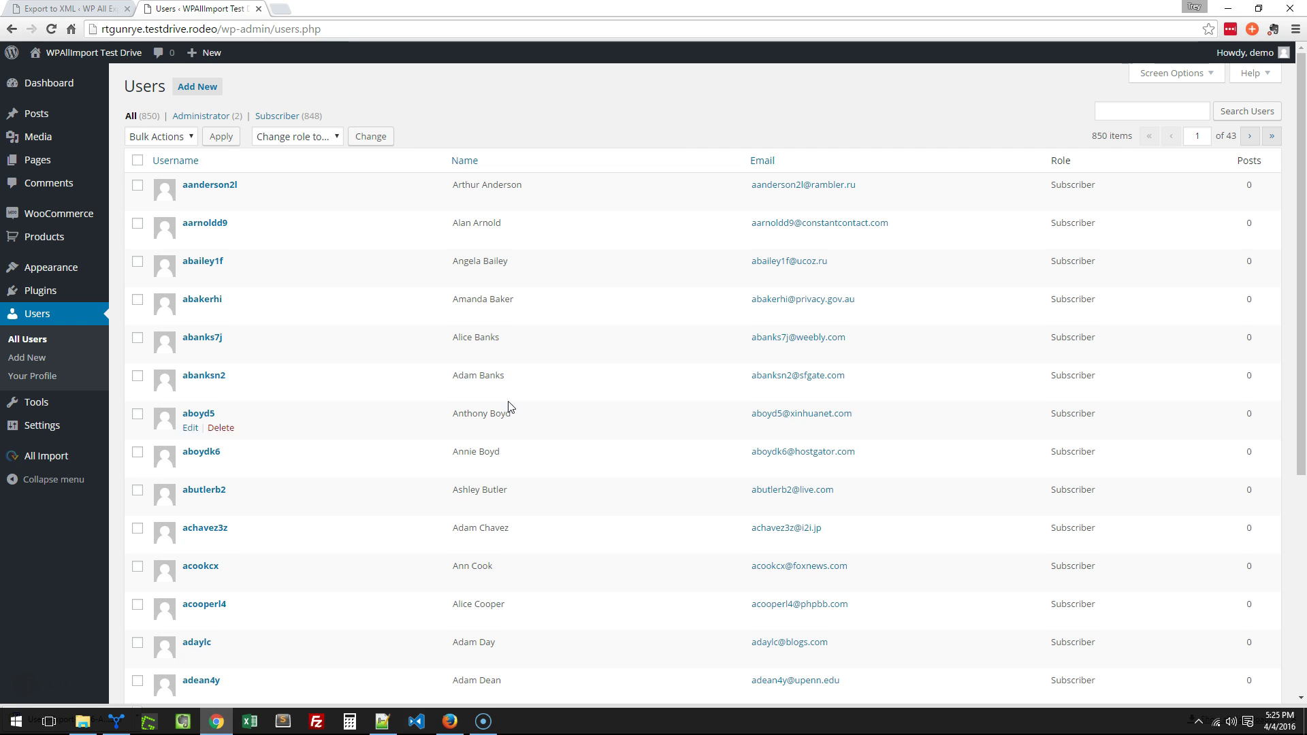